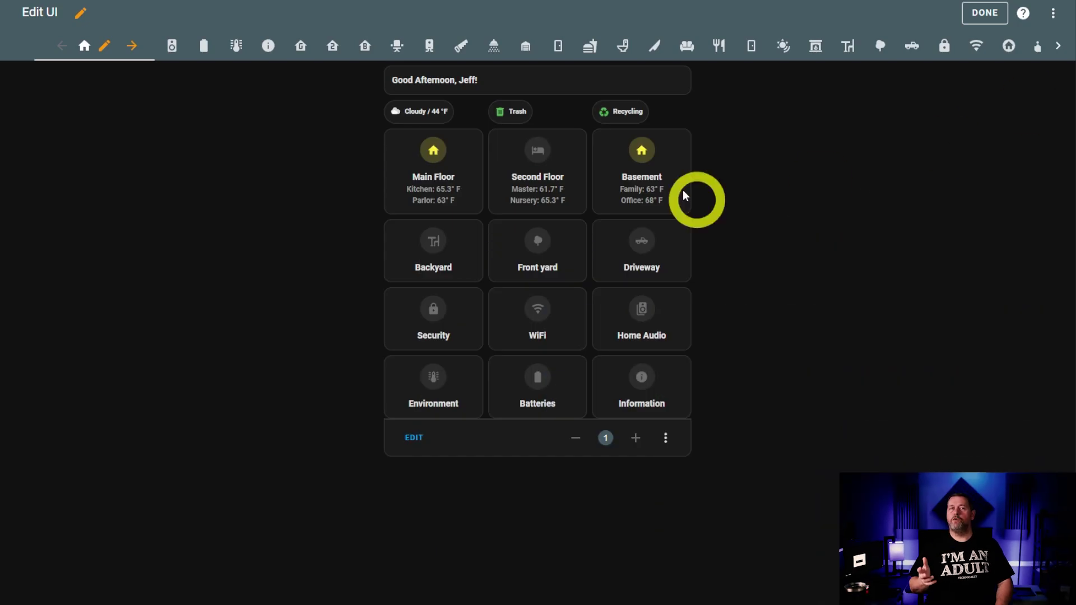
# Open the Backyard view and scroll through its light buttons, Deck media controls and camera feeds.
pyautogui.click(433, 257)
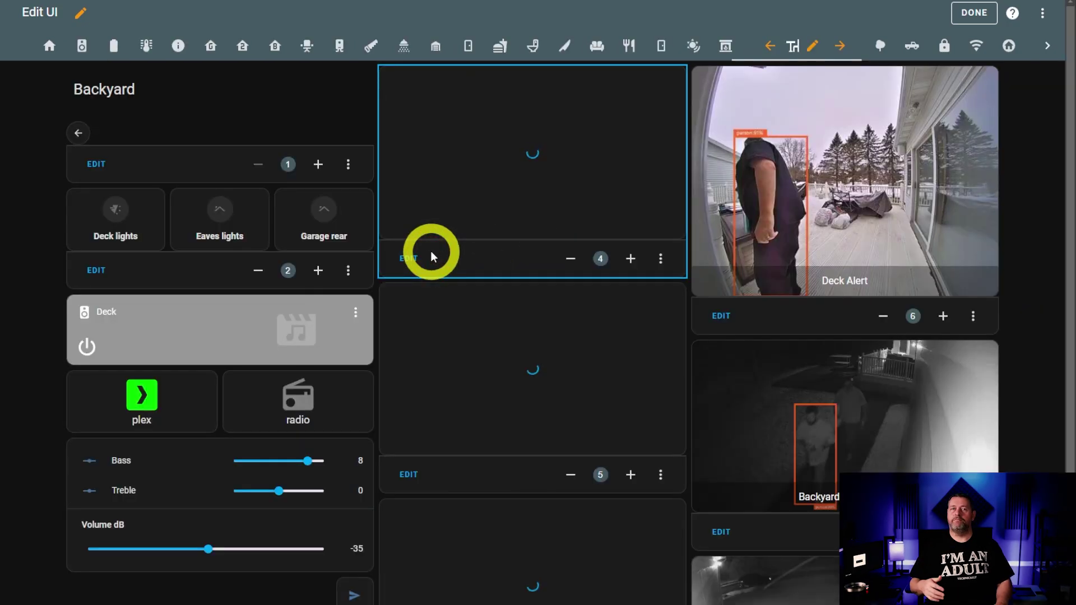
pyautogui.scroll(-1, 568, 392)
pyautogui.scroll(-3, 568, 392)
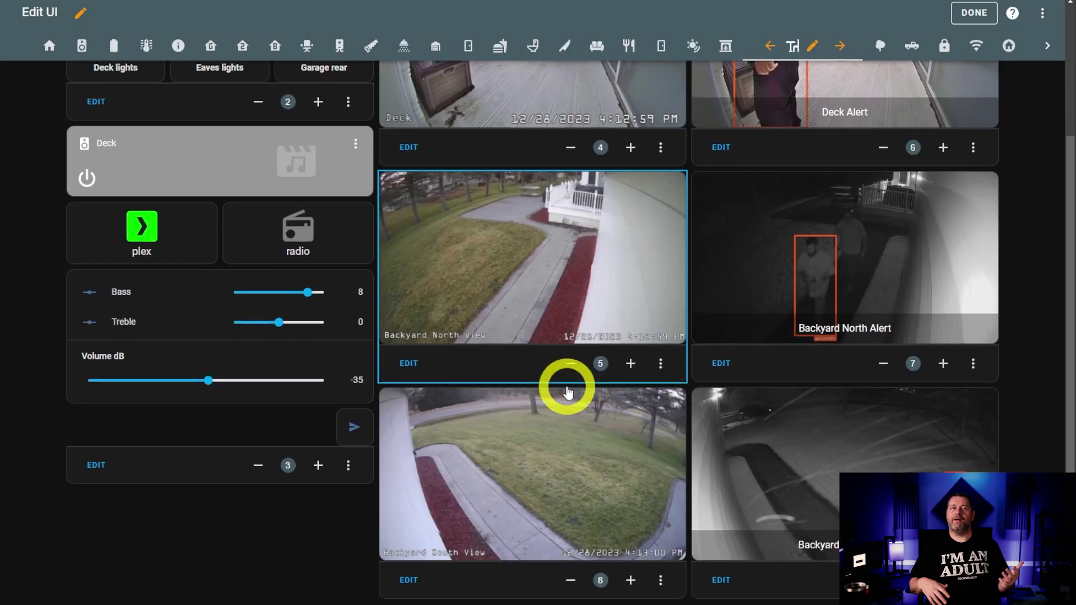
pyautogui.scroll(4, 569, 384)
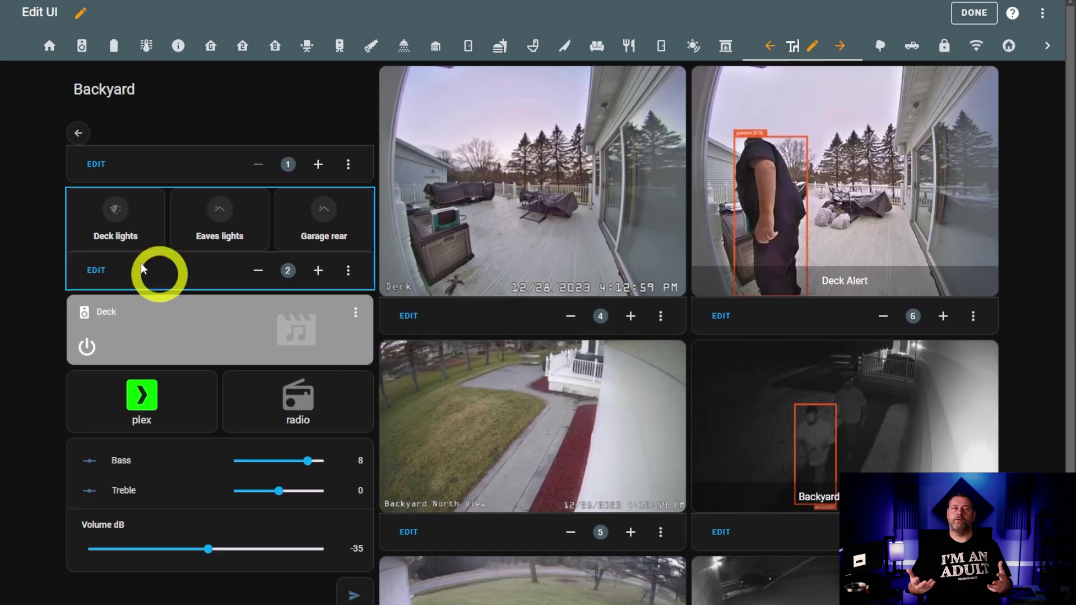
# Review the Backyard title stack's YAML and back chip type, then open the light-button stack's settings.
pyautogui.click(96, 164)
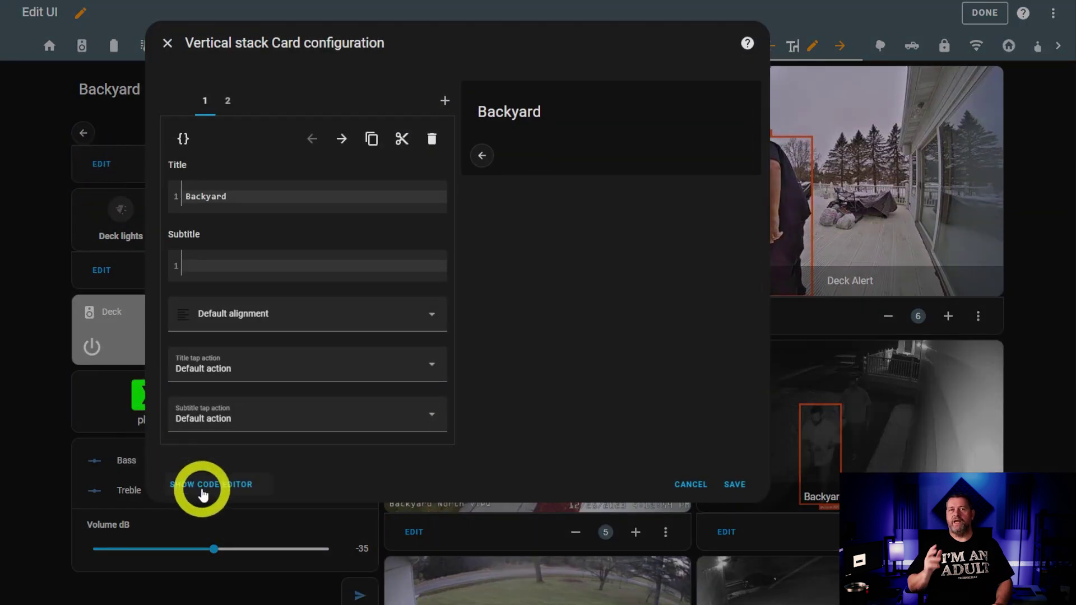
pyautogui.click(202, 486)
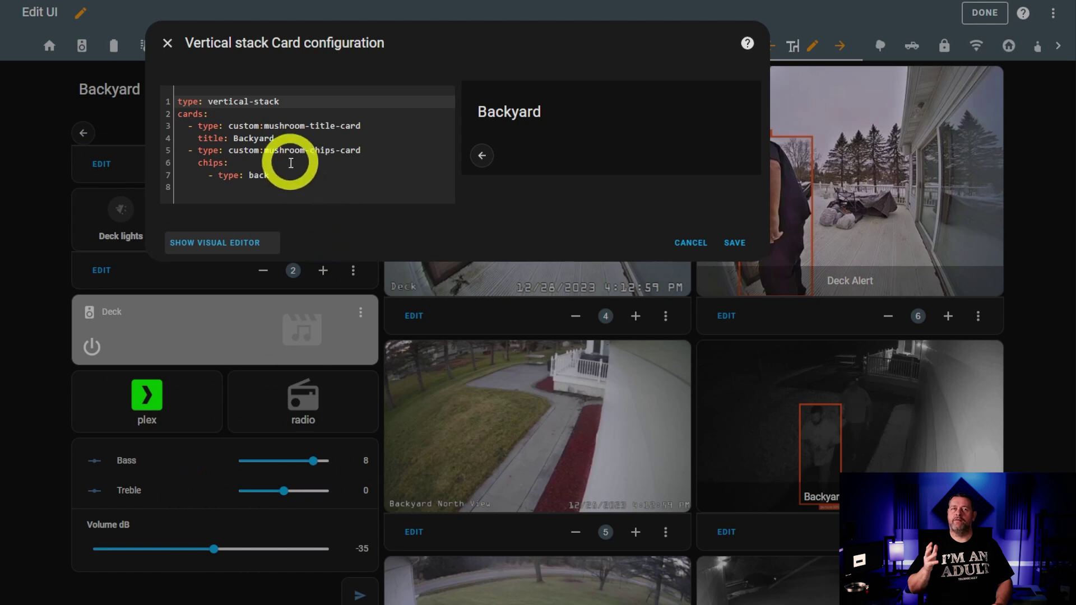
pyautogui.moveTo(287, 177); pyautogui.dragTo(250, 176)
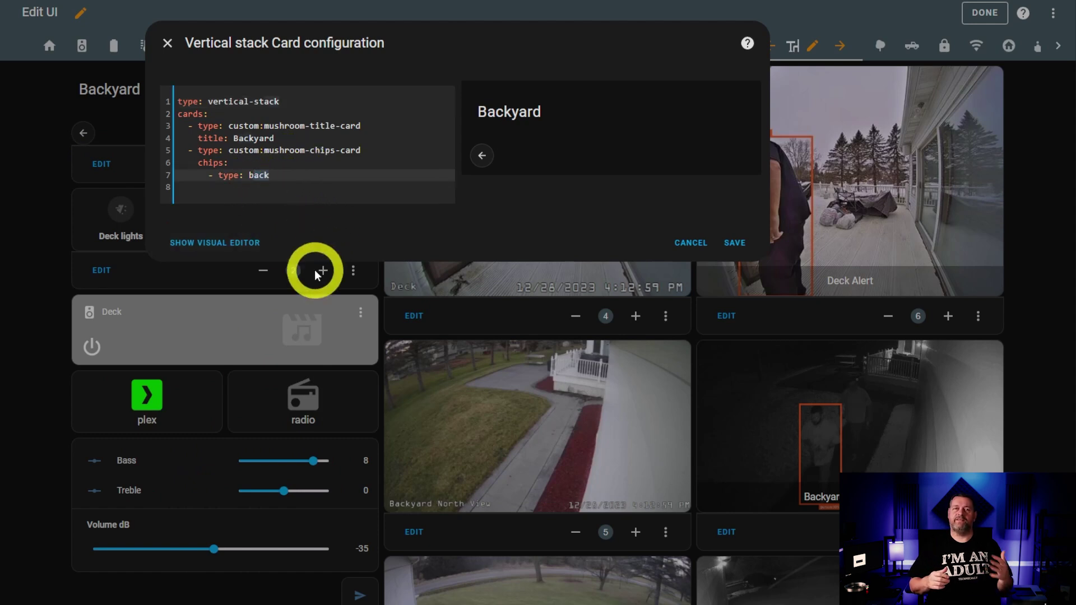
pyautogui.click(696, 243)
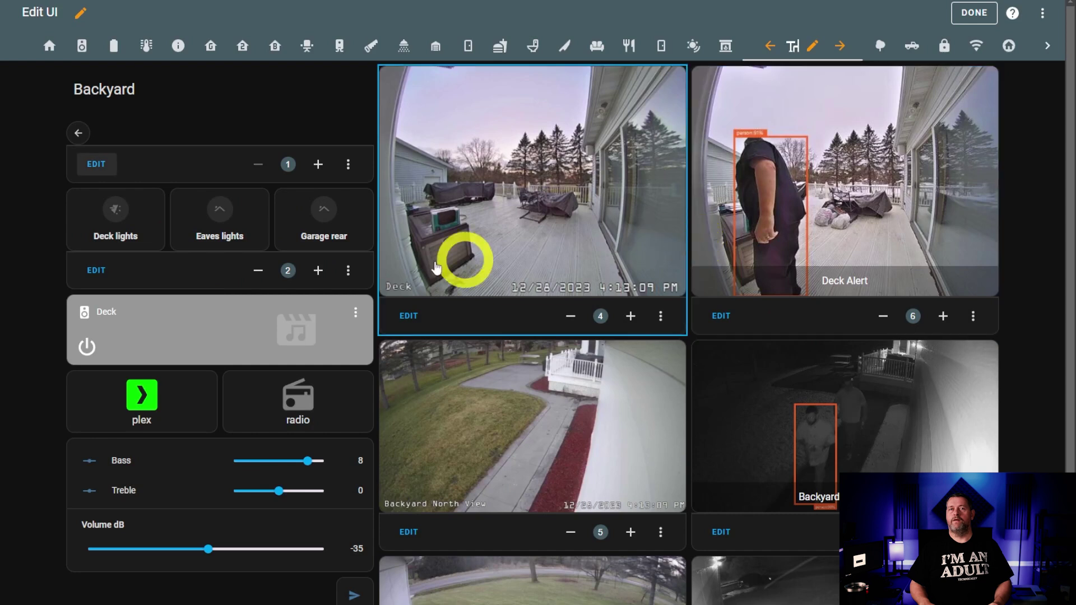
pyautogui.click(97, 272)
pyautogui.hotkey('alt', 'Tab')
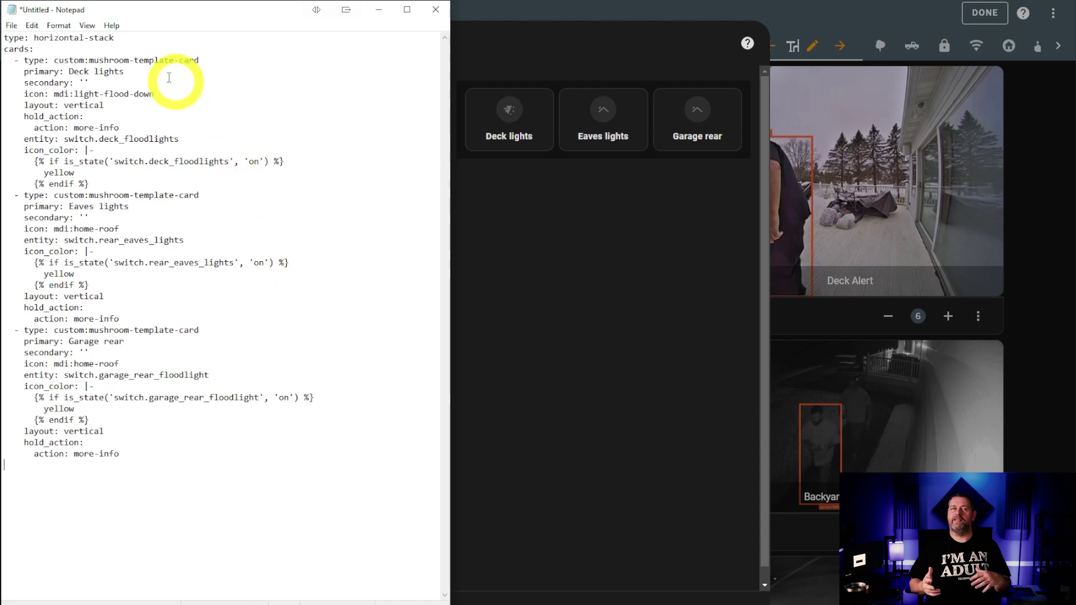
pyautogui.moveTo(134, 73); pyautogui.dragTo(74, 71)
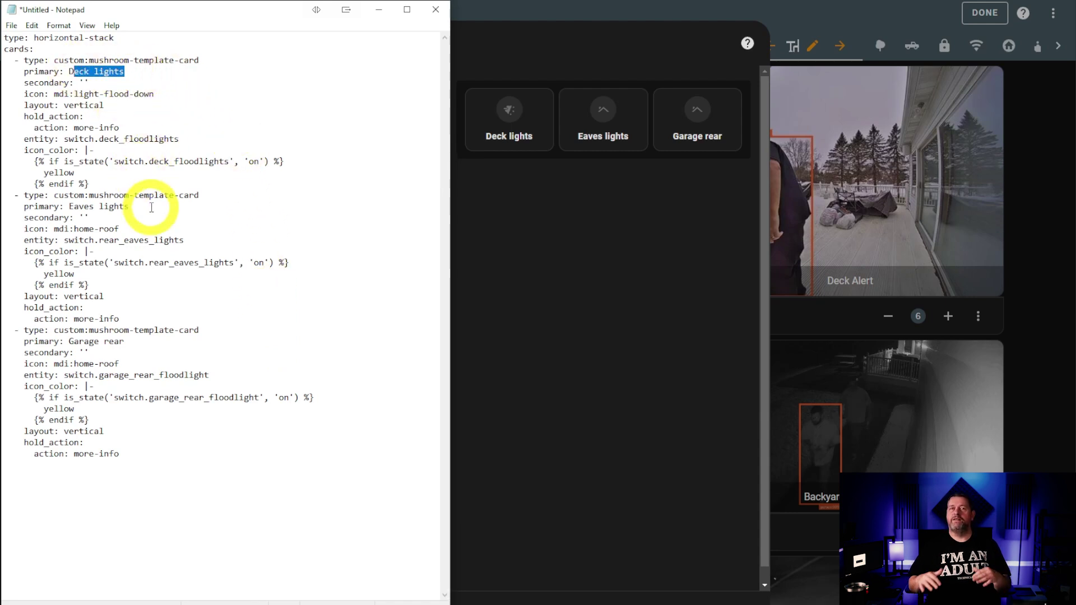
pyautogui.moveTo(129, 206); pyautogui.dragTo(80, 206)
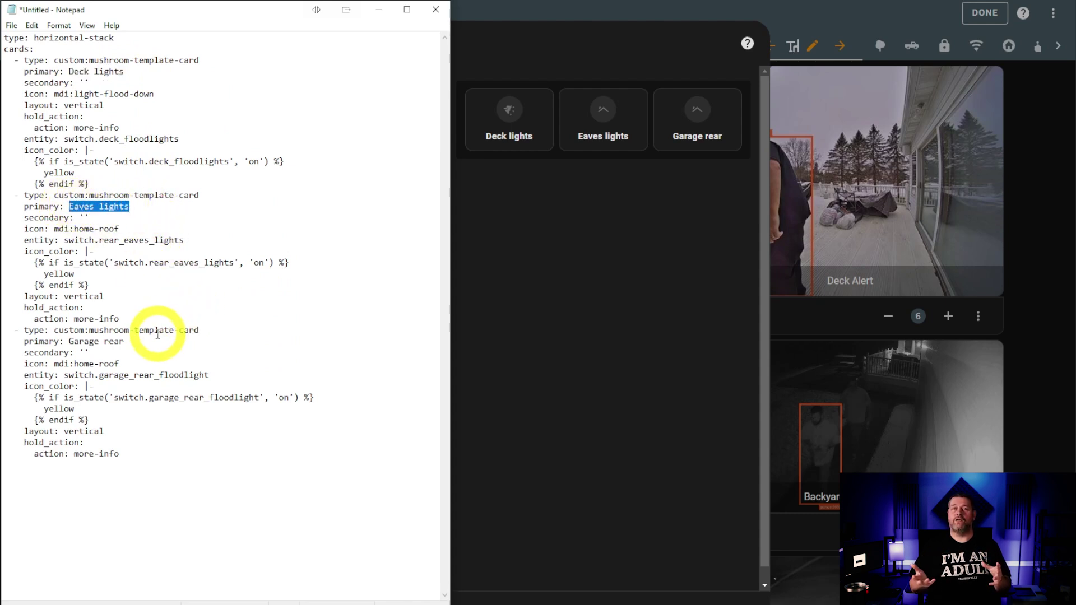
pyautogui.moveTo(135, 343); pyautogui.dragTo(83, 342)
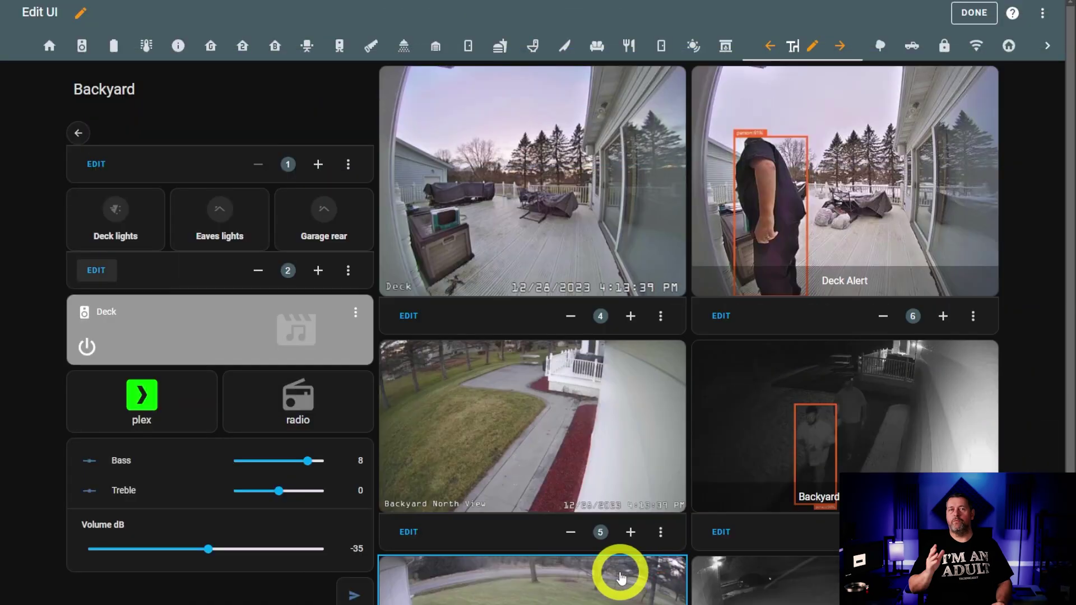
# Inspect the Deck camera card's YAML and close it unchanged.
pyautogui.click(418, 316)
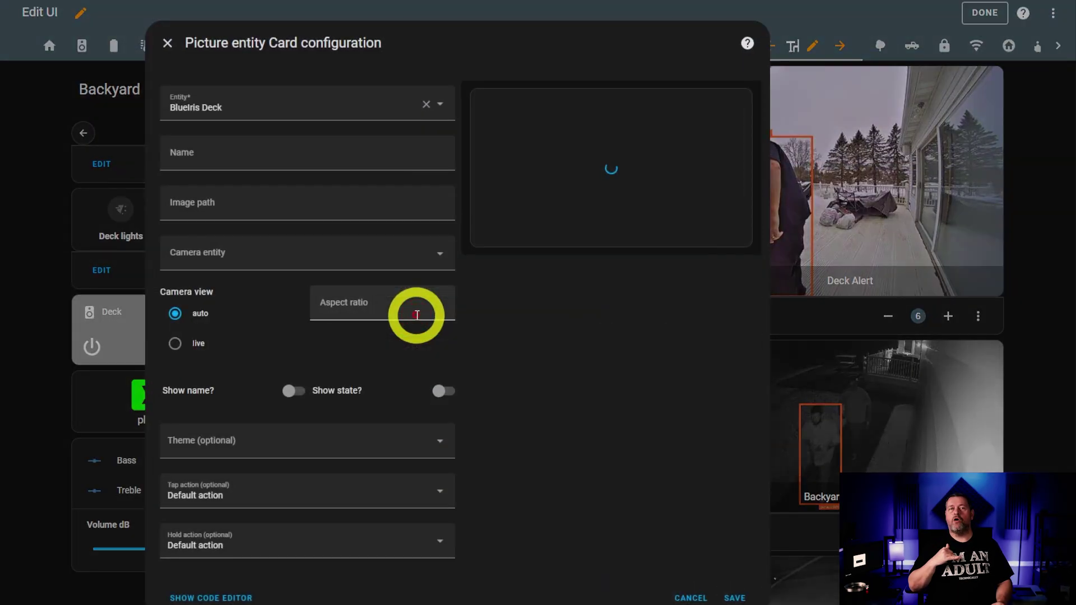
pyautogui.click(236, 598)
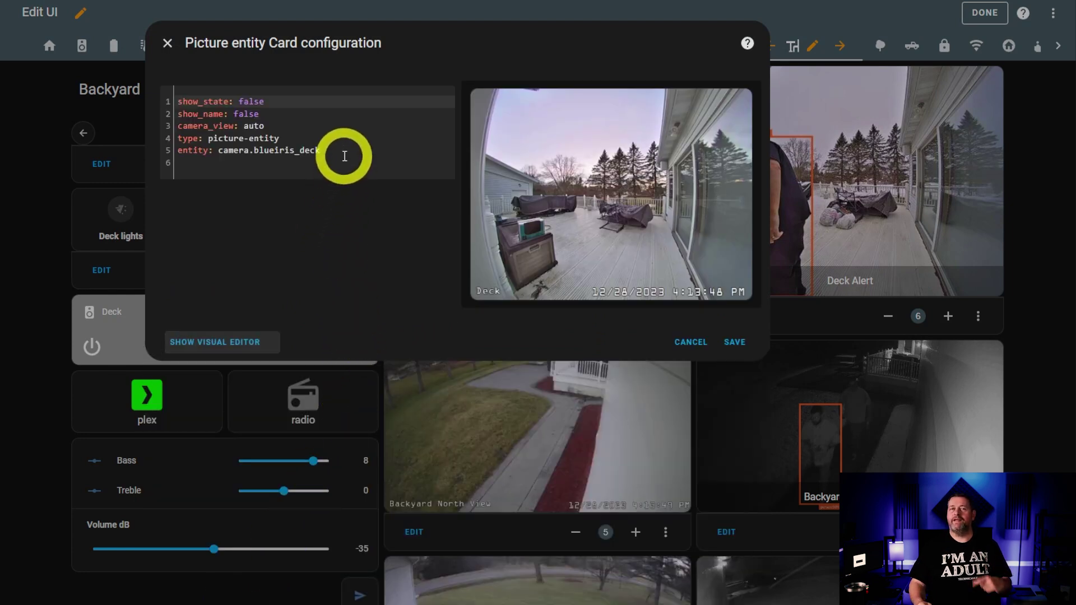
pyautogui.moveTo(346, 151); pyautogui.dragTo(178, 101)
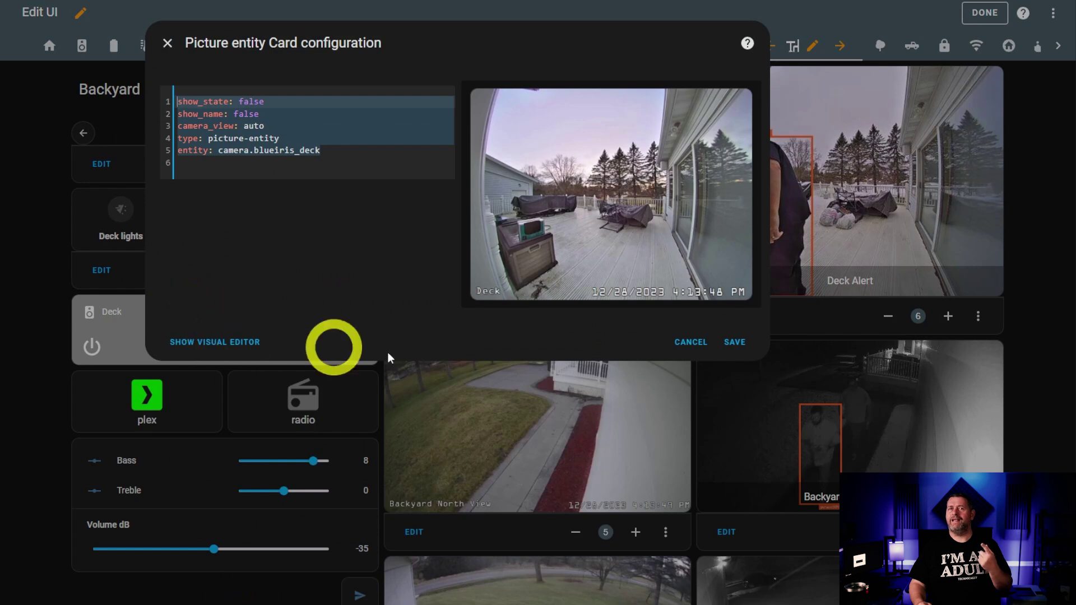
pyautogui.click(691, 343)
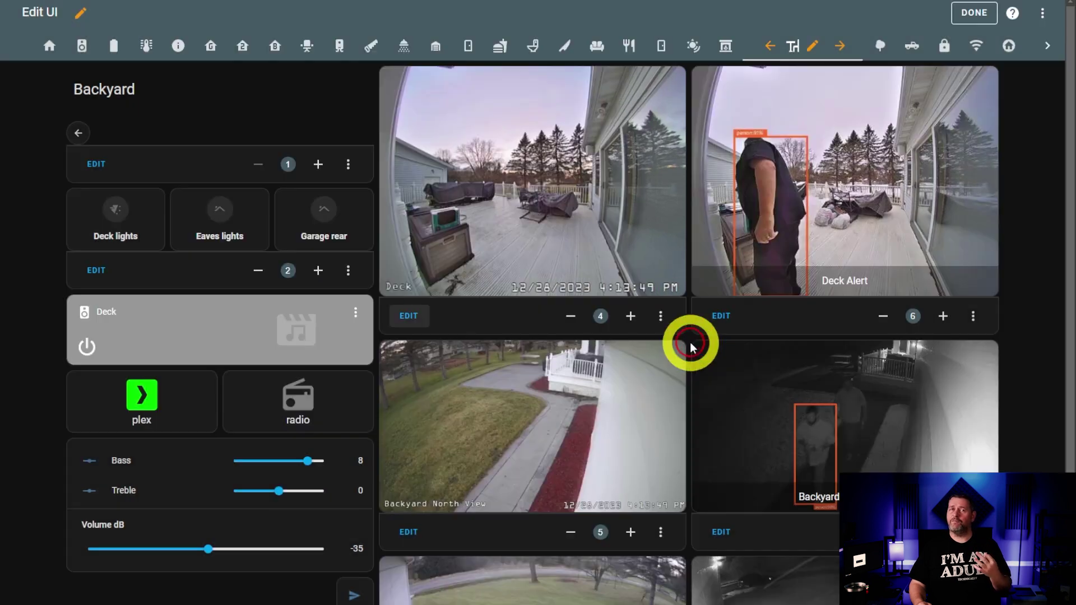
# Show the Deck Alert camera card's YAML with entity camera.deck_alert selected.
pyautogui.click(721, 317)
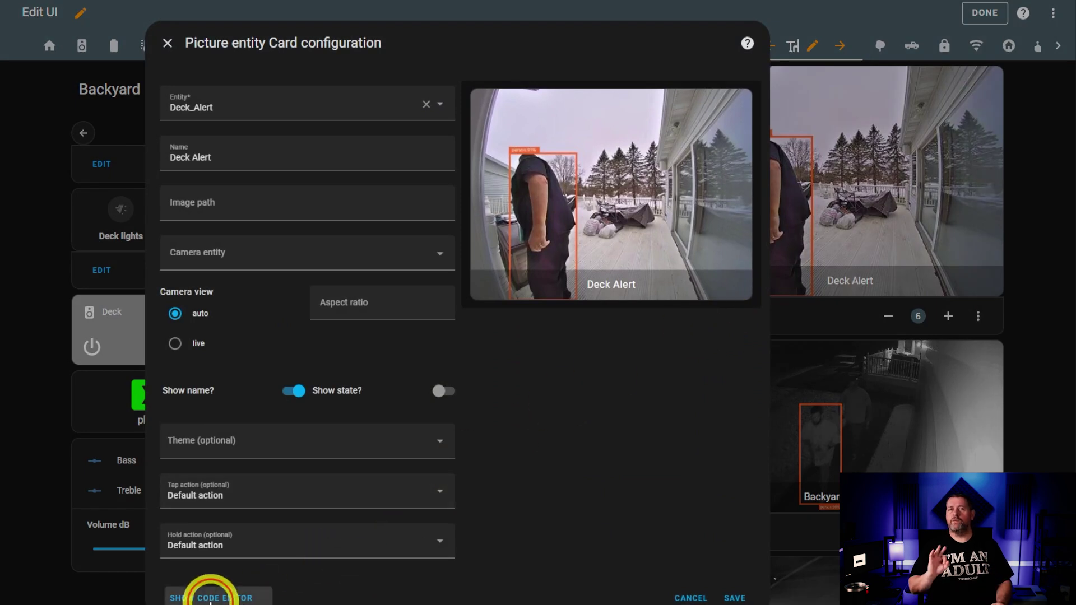
pyautogui.click(210, 599)
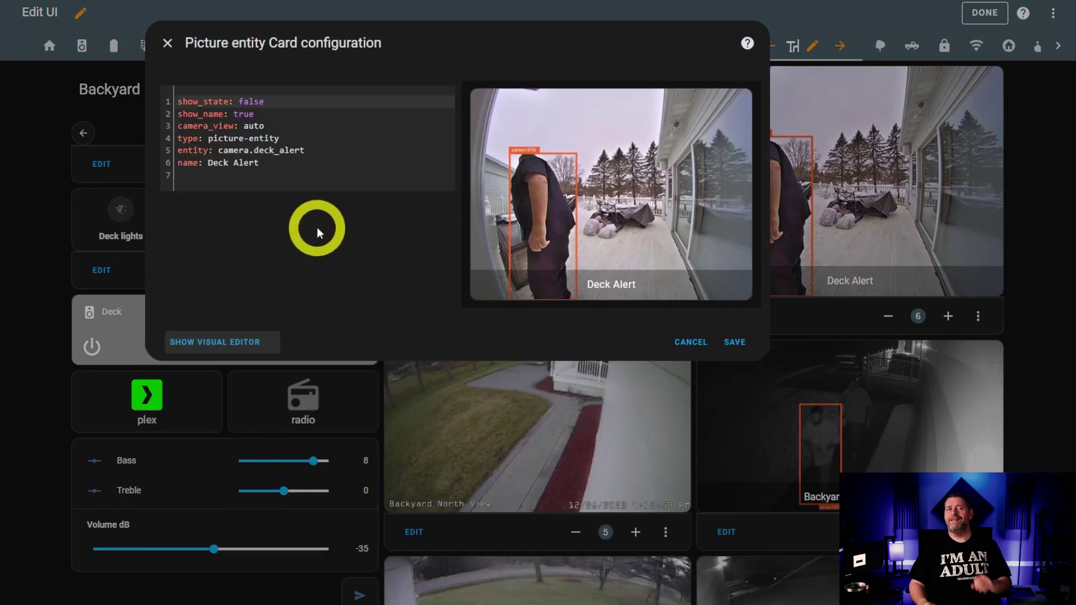
pyautogui.moveTo(307, 183); pyautogui.dragTo(185, 123)
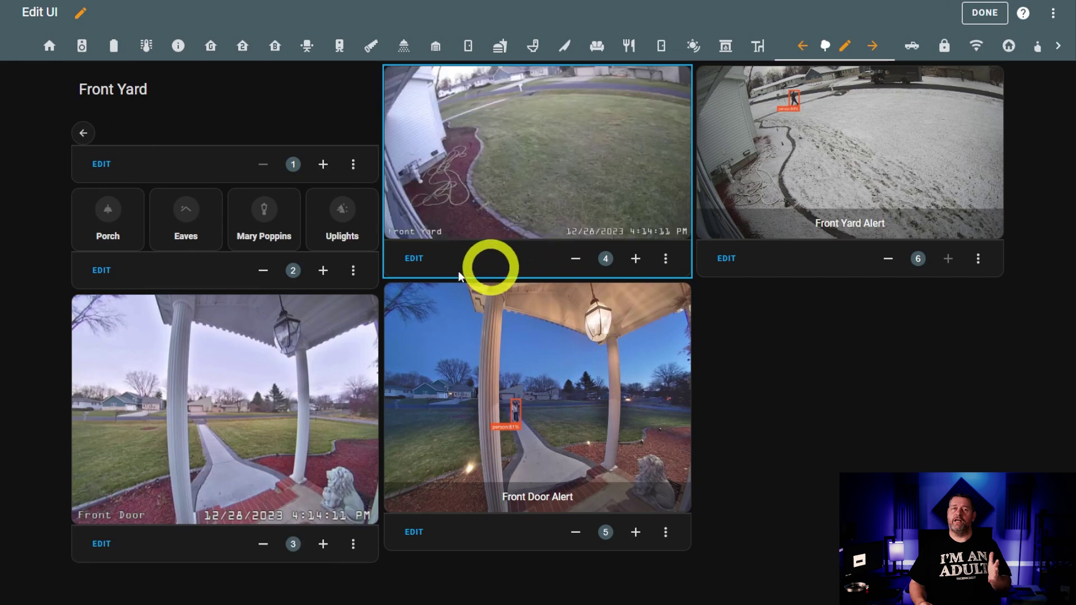
# Inspect the Front Yard title stack card's YAML and close it unchanged.
pyautogui.click(99, 163)
pyautogui.click(213, 480)
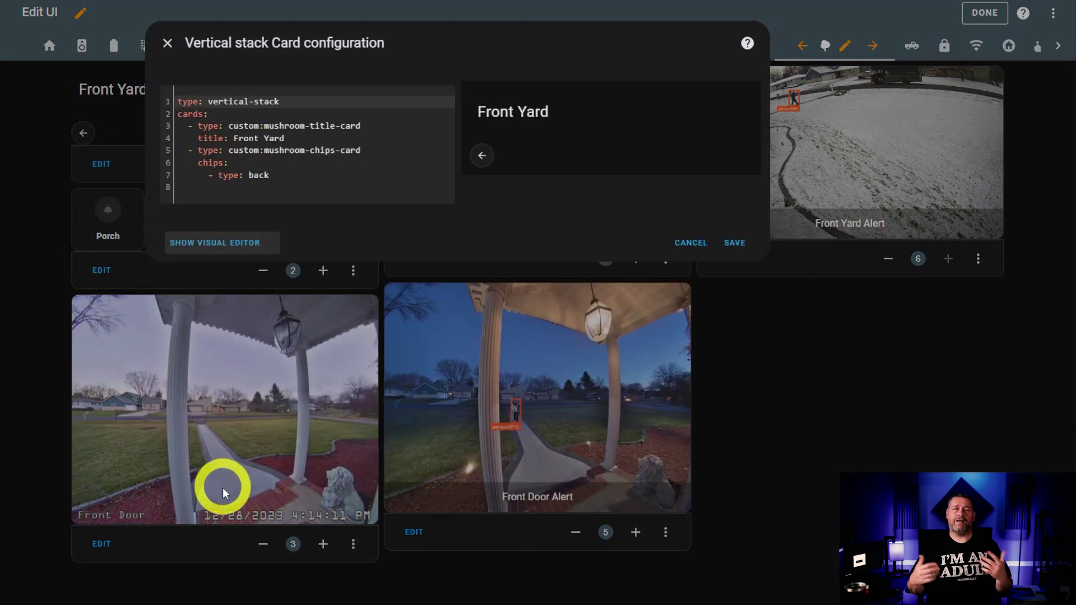
pyautogui.click(688, 250)
# Select all of the Front Yard light-button stack's YAML for Porch, Eaves, Mary Poppins and Uplights.
pyautogui.click(108, 277)
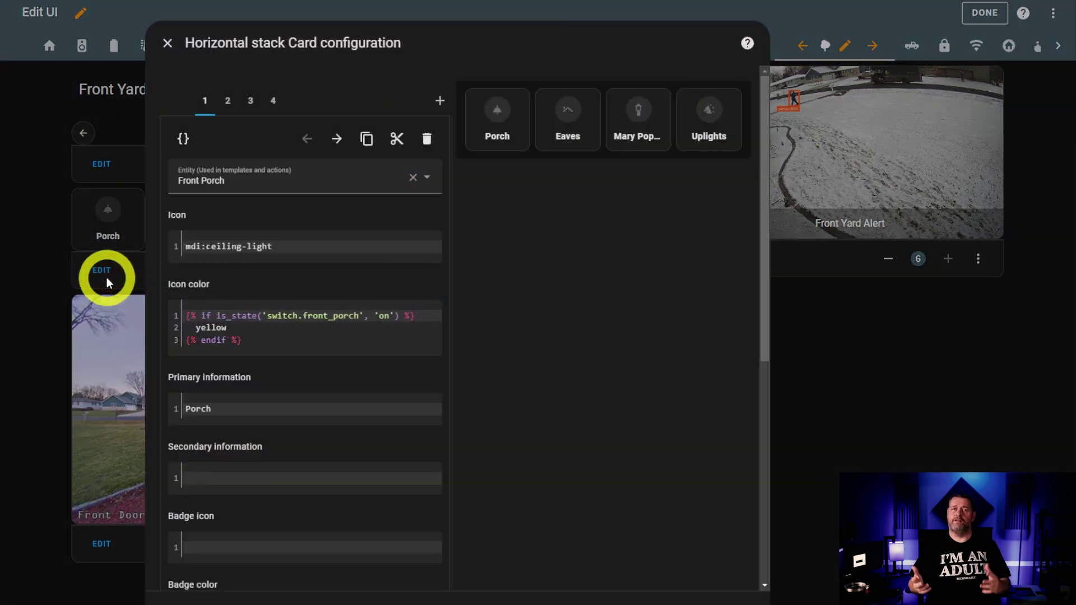
pyautogui.click(203, 593)
pyautogui.click(304, 372)
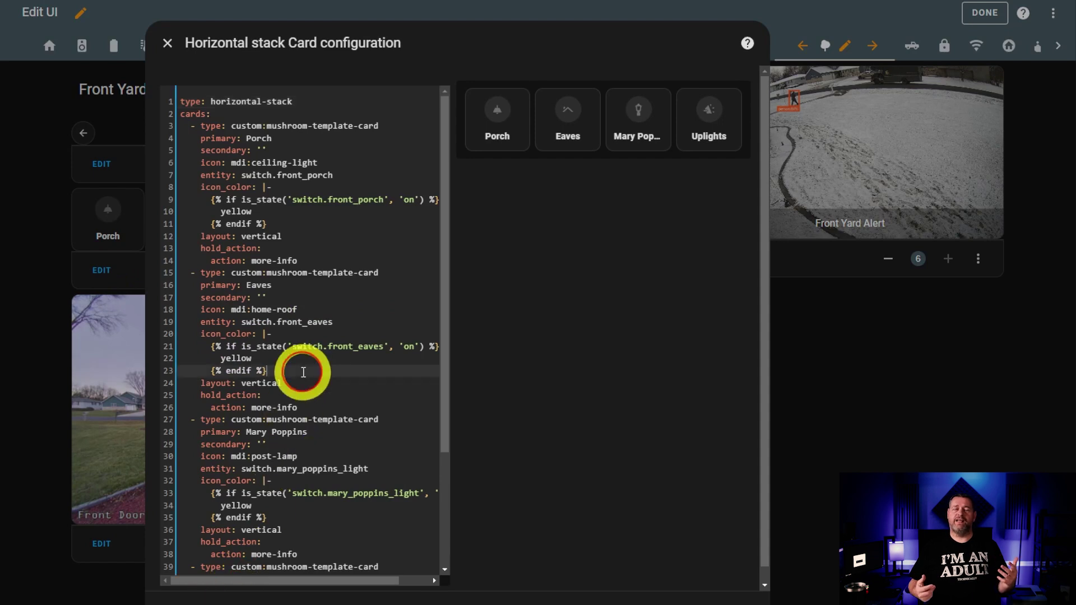
pyautogui.hotkey('ctrl', 'a')
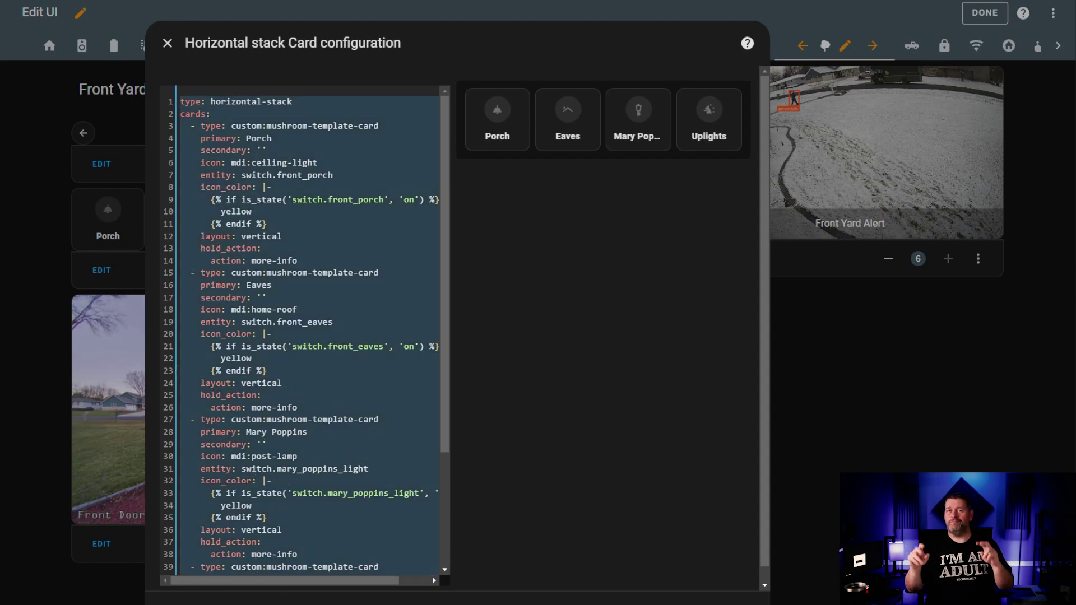
pyautogui.hotkey('alt', 'Tab')
# Paste the Front Yard lights YAML into Notepad and highlight the Porch name and icon_color template.
pyautogui.hotkey('ctrl', 'a')
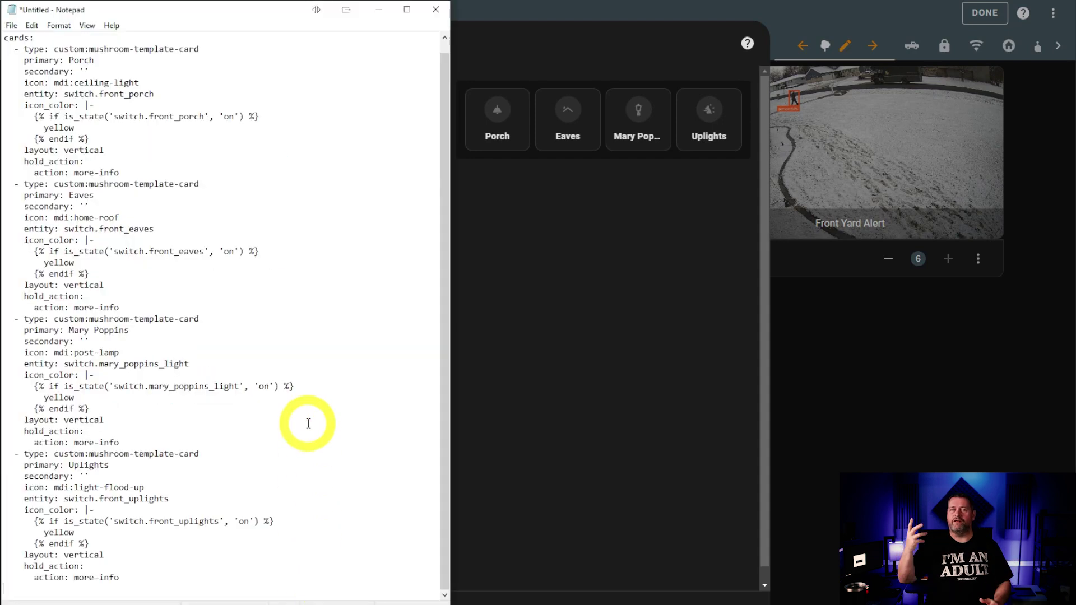
pyautogui.scroll(1, 308, 423)
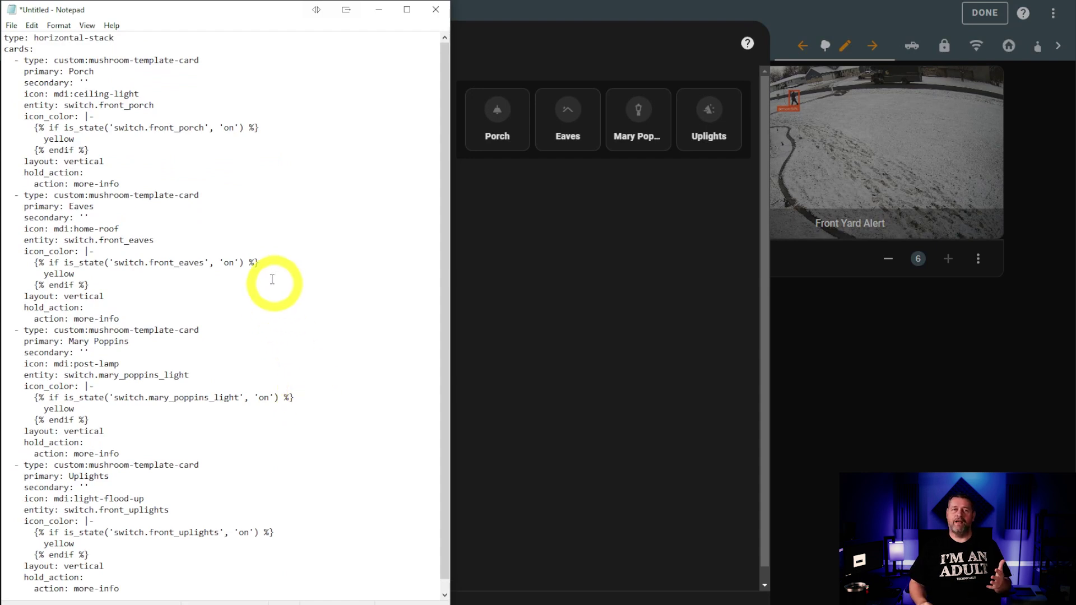
pyautogui.doubleClick(74, 71)
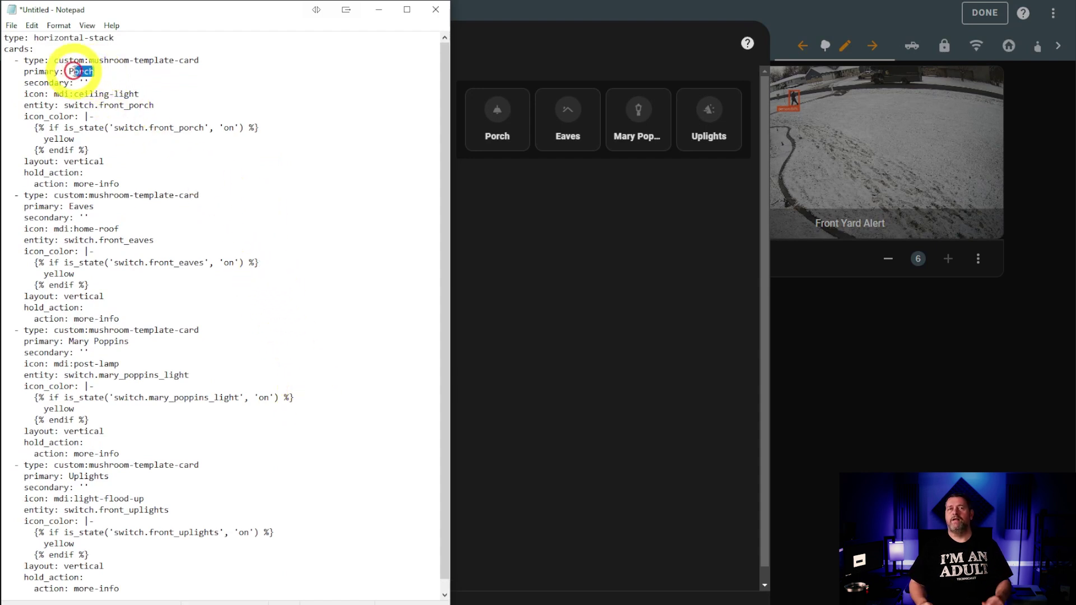
pyautogui.click(87, 142)
pyautogui.moveTo(87, 143); pyautogui.dragTo(35, 125)
pyautogui.moveTo(90, 150); pyautogui.dragTo(39, 129)
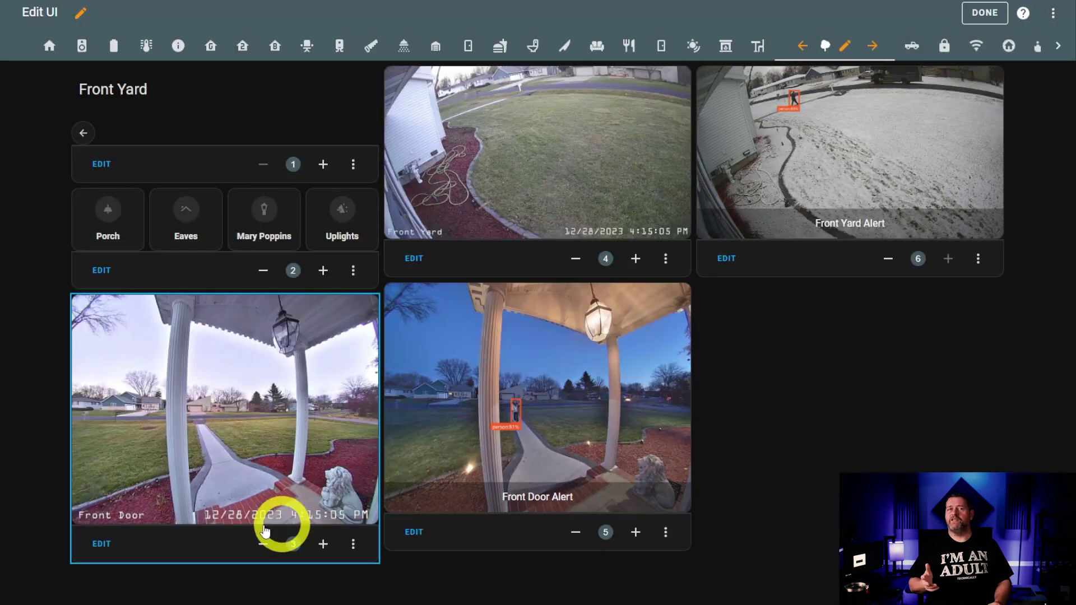
# Inspect the Front Door card's YAML, then show the Front Door Alert card's YAML (camera.frontdoor_alert).
pyautogui.click(83, 555)
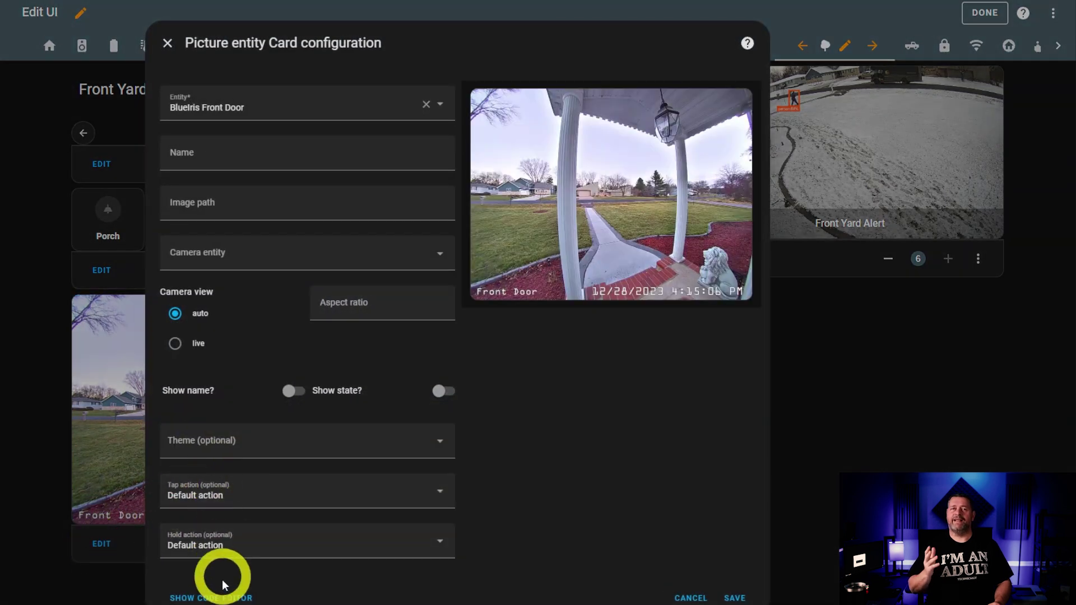
pyautogui.click(223, 593)
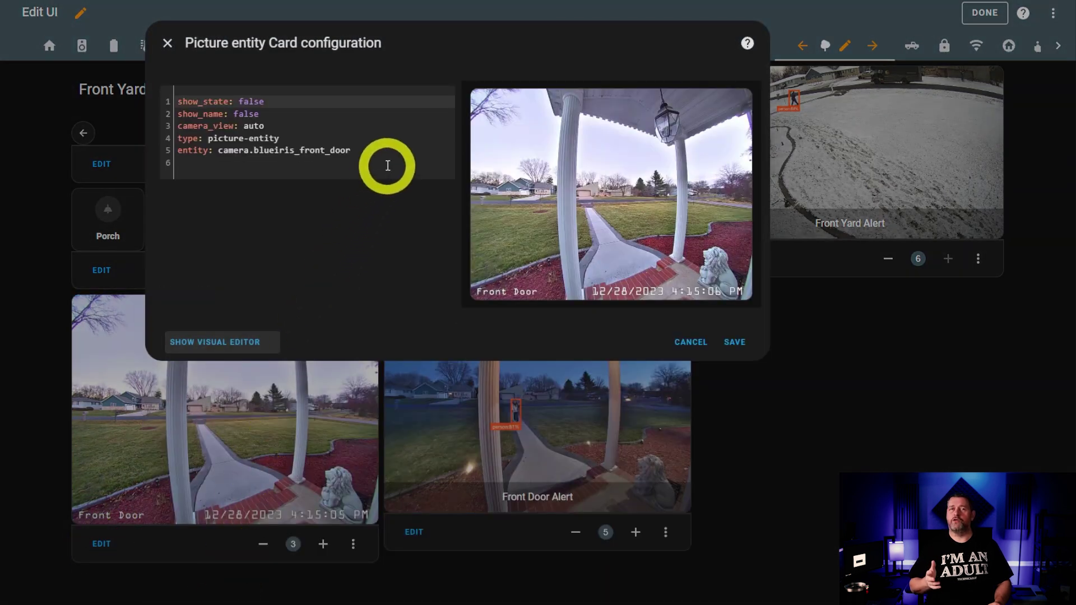
pyautogui.click(697, 344)
pyautogui.click(415, 532)
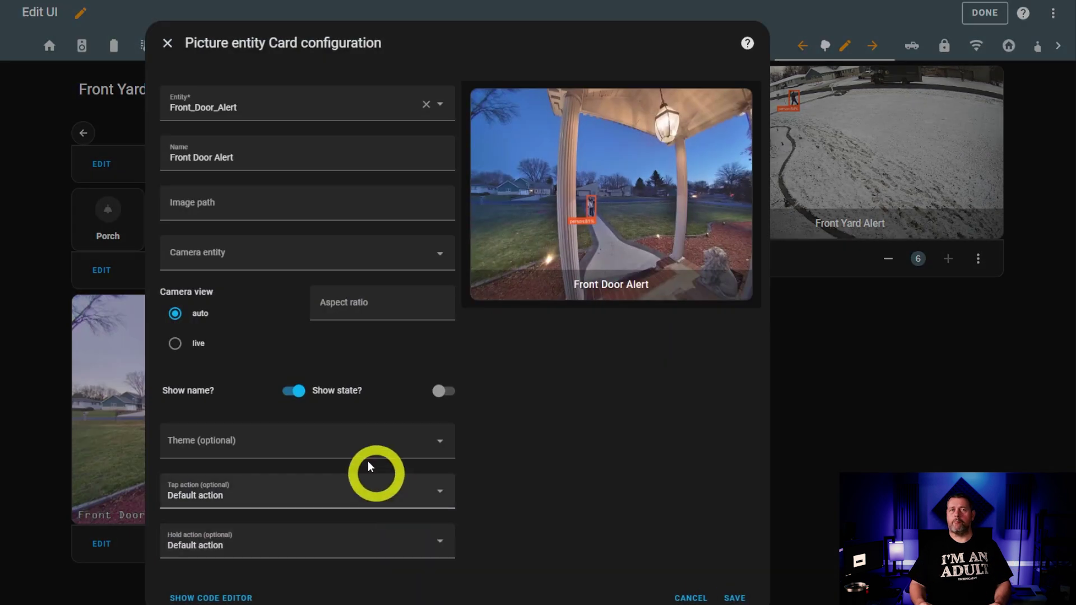
pyautogui.click(219, 595)
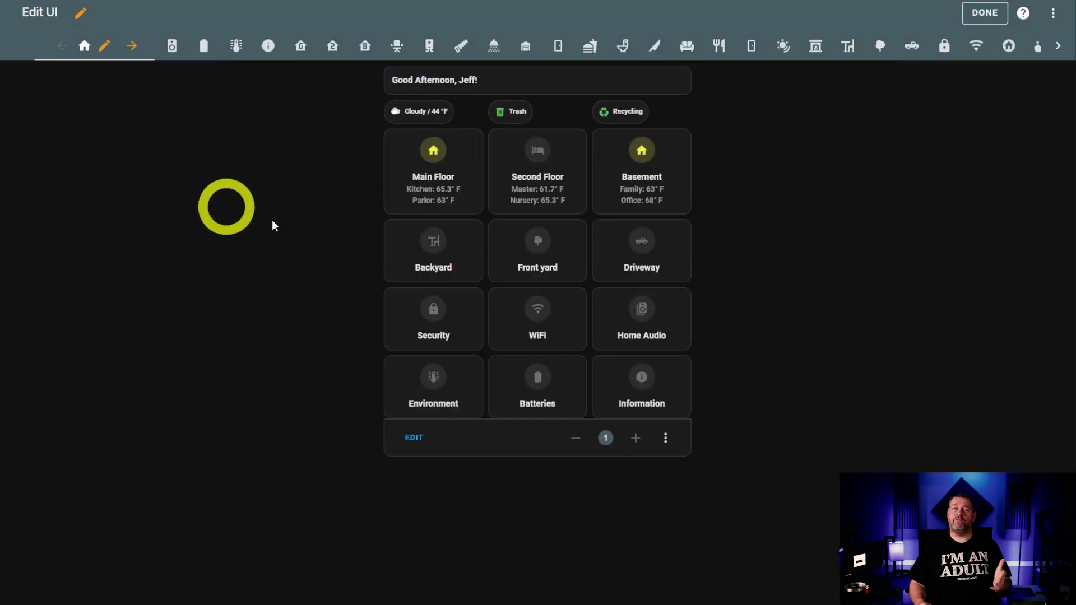
# Open the Driveway view and inspect the Garage Door camera card's YAML without changes.
pyautogui.click(652, 268)
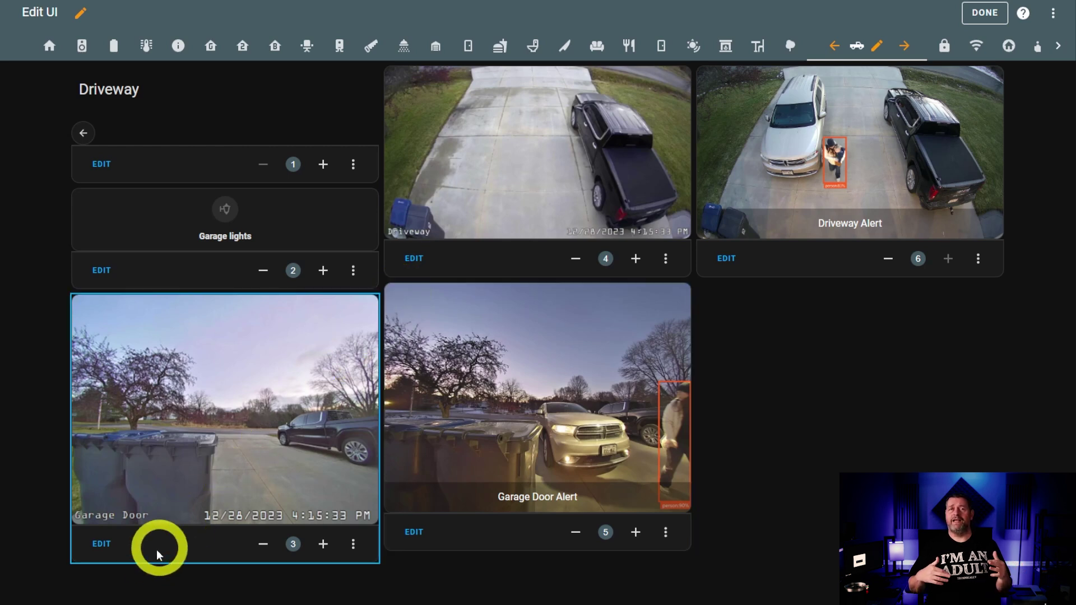
pyautogui.click(102, 545)
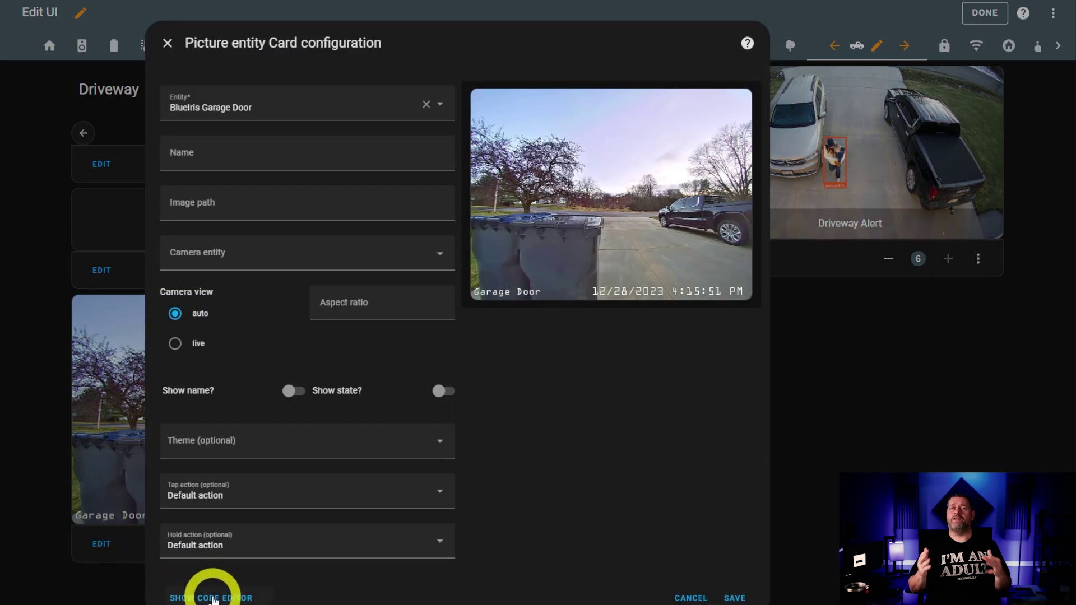
pyautogui.click(213, 599)
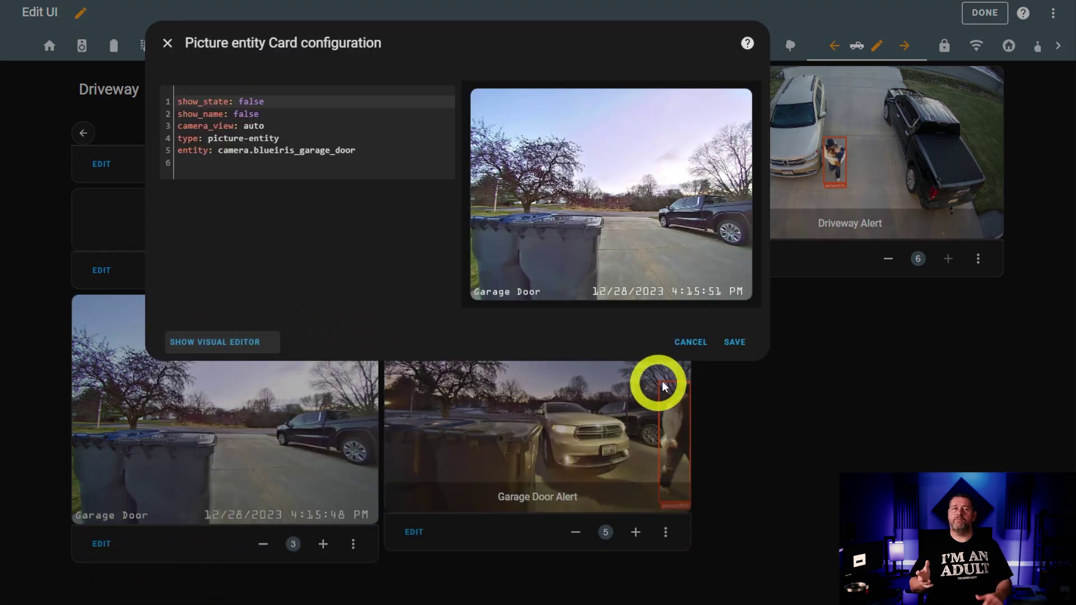
pyautogui.click(695, 343)
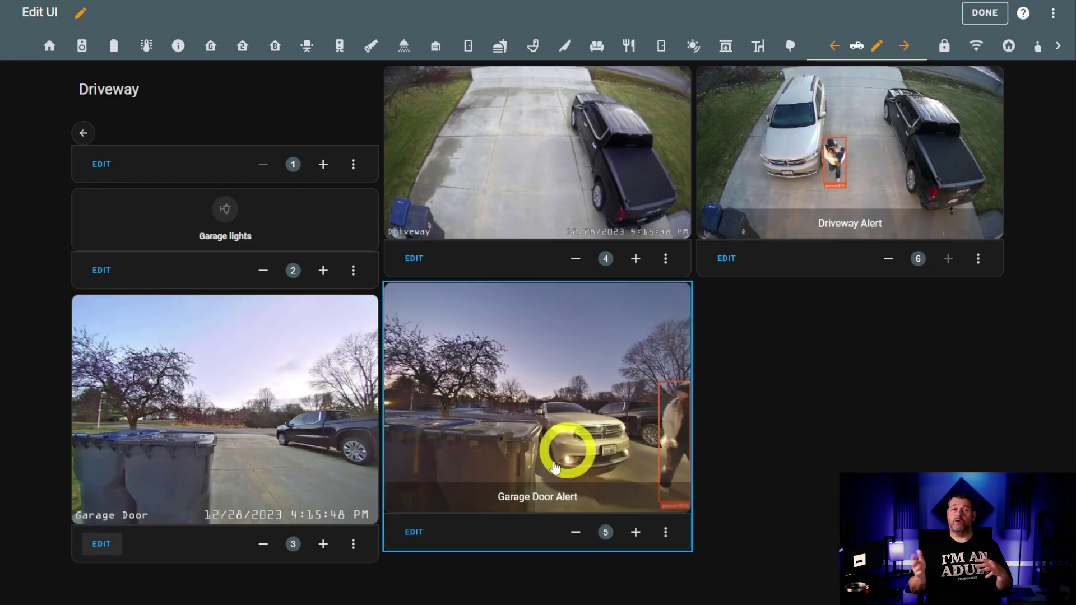
# Inspect the Garage Door Alert card's YAML unchanged, then open the Security stack card's configuration.
pyautogui.click(418, 539)
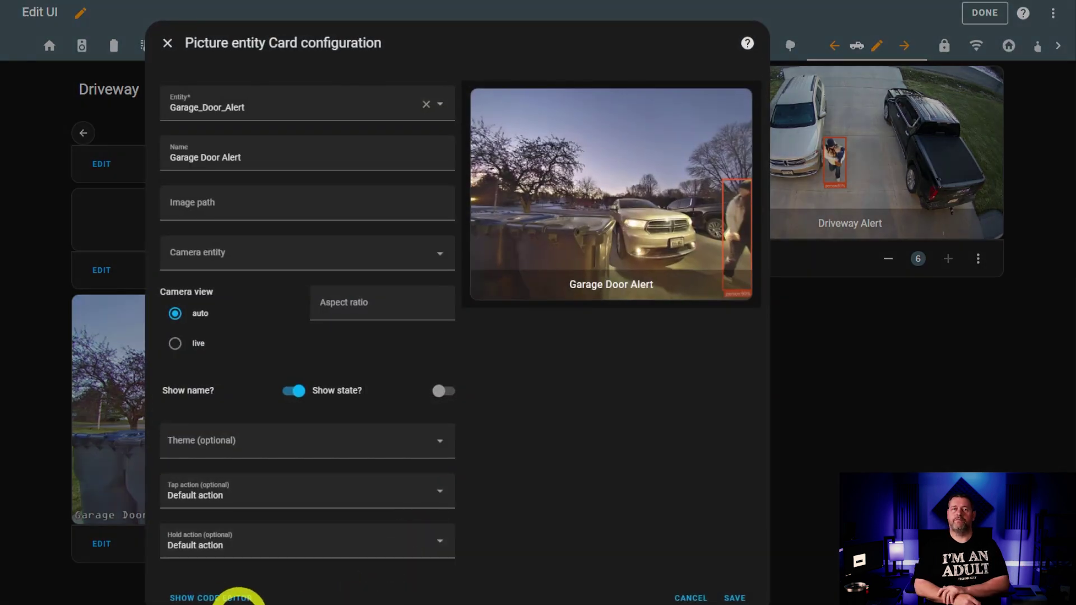
pyautogui.click(229, 598)
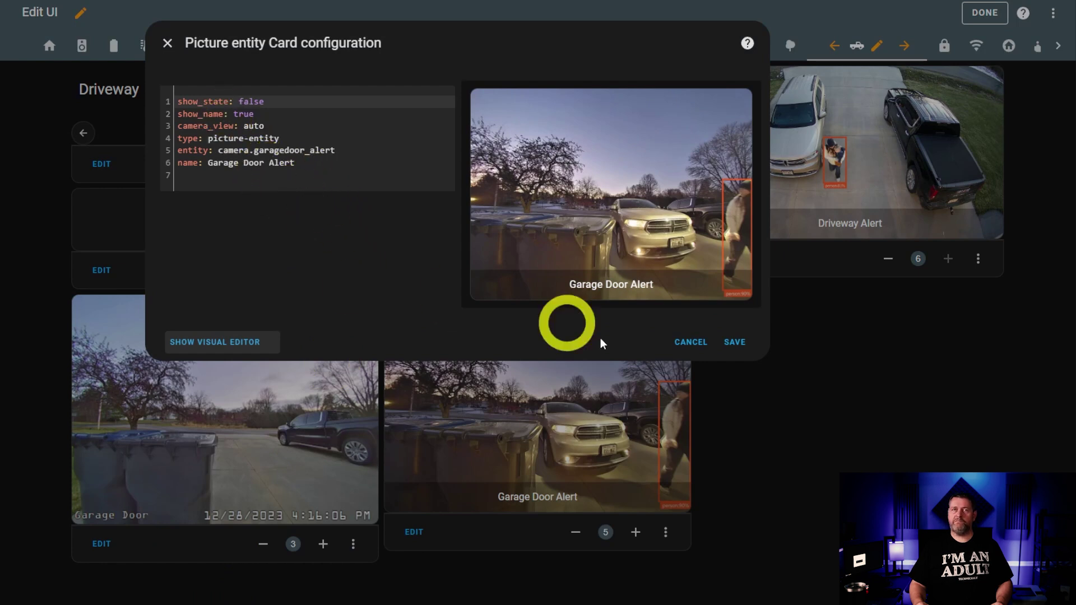
pyautogui.click(690, 343)
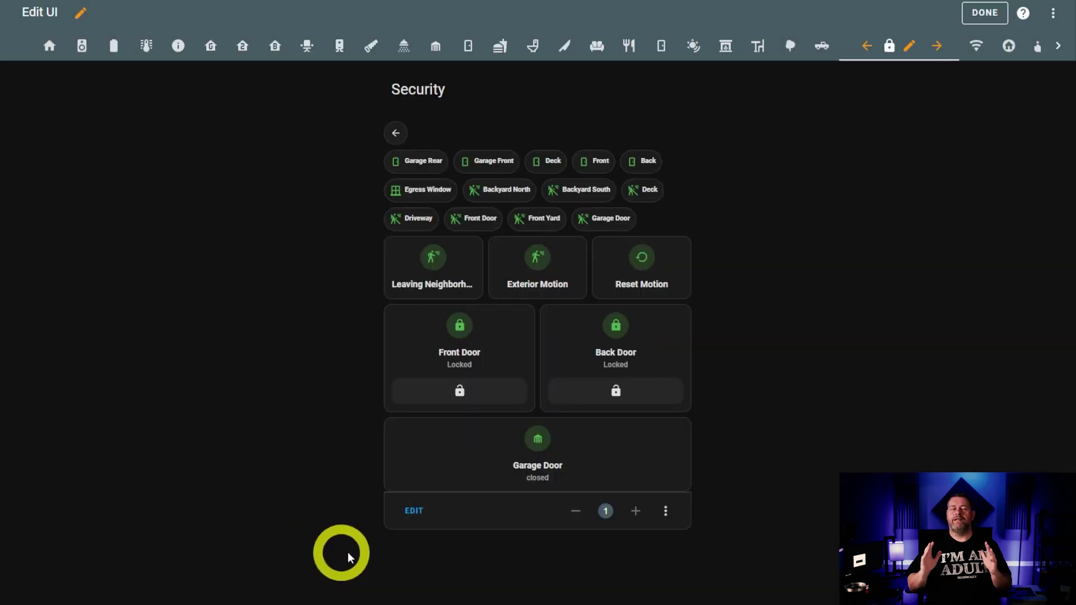
pyautogui.click(414, 511)
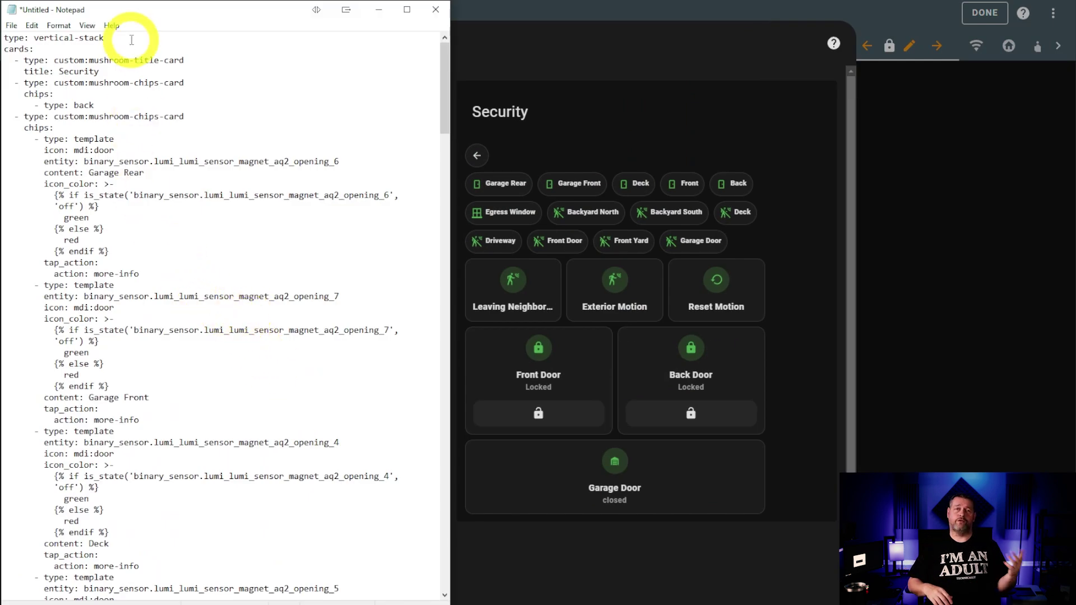
# Highlight the Security YAML's vertical-stack type, title, back chip and Garage Rear label and icon_color template.
pyautogui.moveTo(133, 37); pyautogui.dragTo(5, 38)
pyautogui.moveTo(99, 71); pyautogui.dragTo(60, 71)
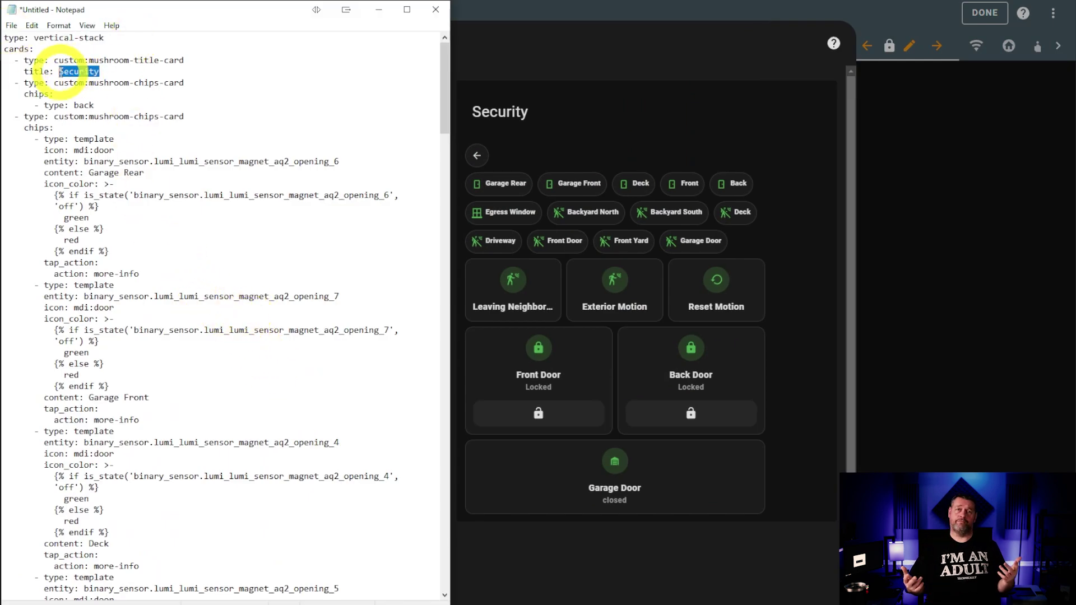
pyautogui.moveTo(92, 105); pyautogui.dragTo(72, 105)
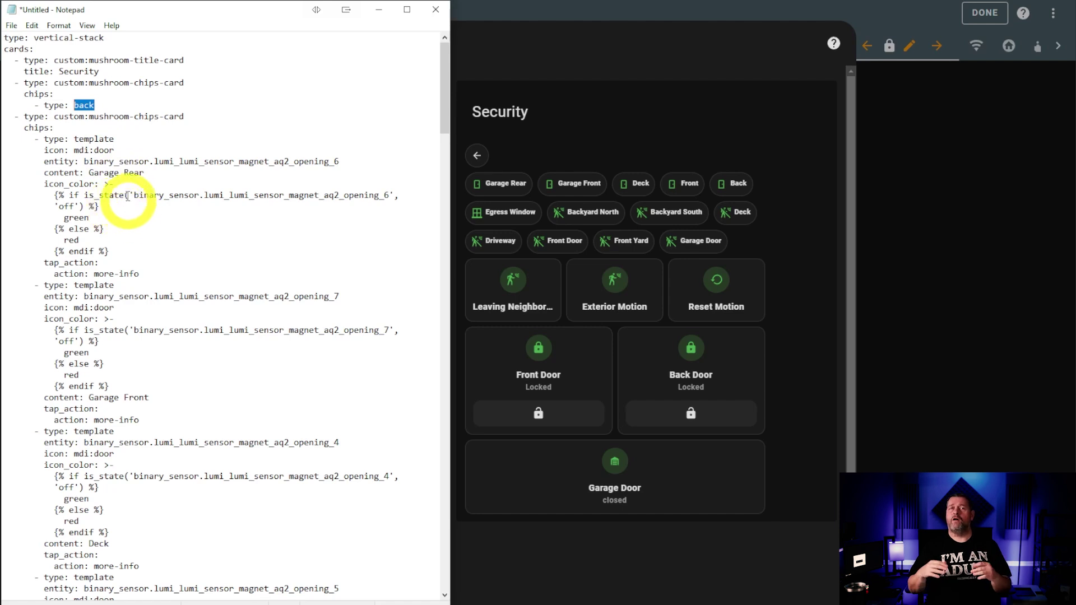
pyautogui.moveTo(144, 173); pyautogui.dragTo(89, 173)
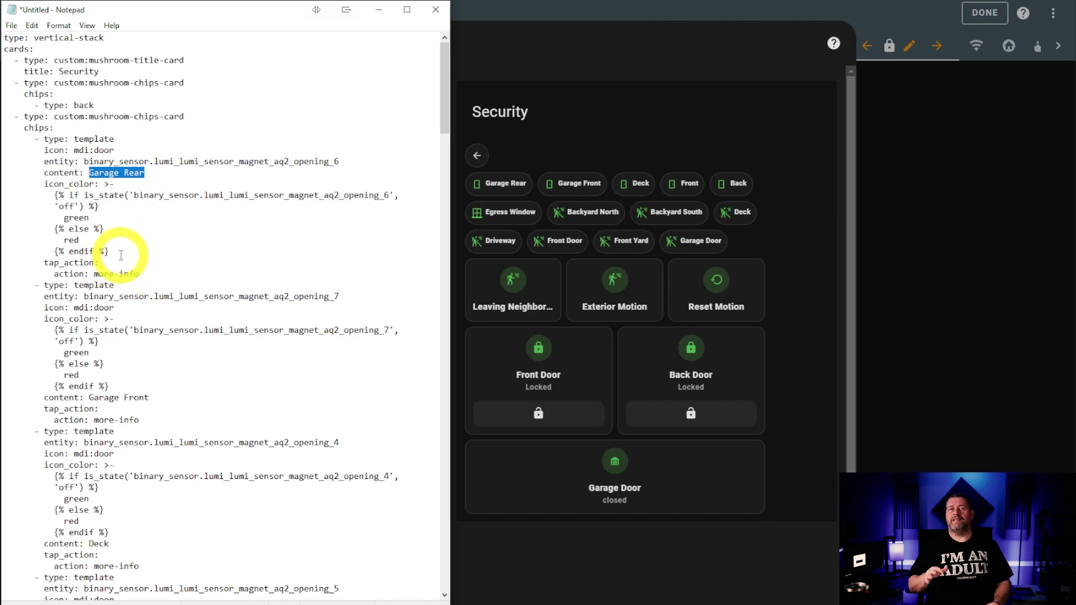
pyautogui.moveTo(120, 253); pyautogui.dragTo(51, 193)
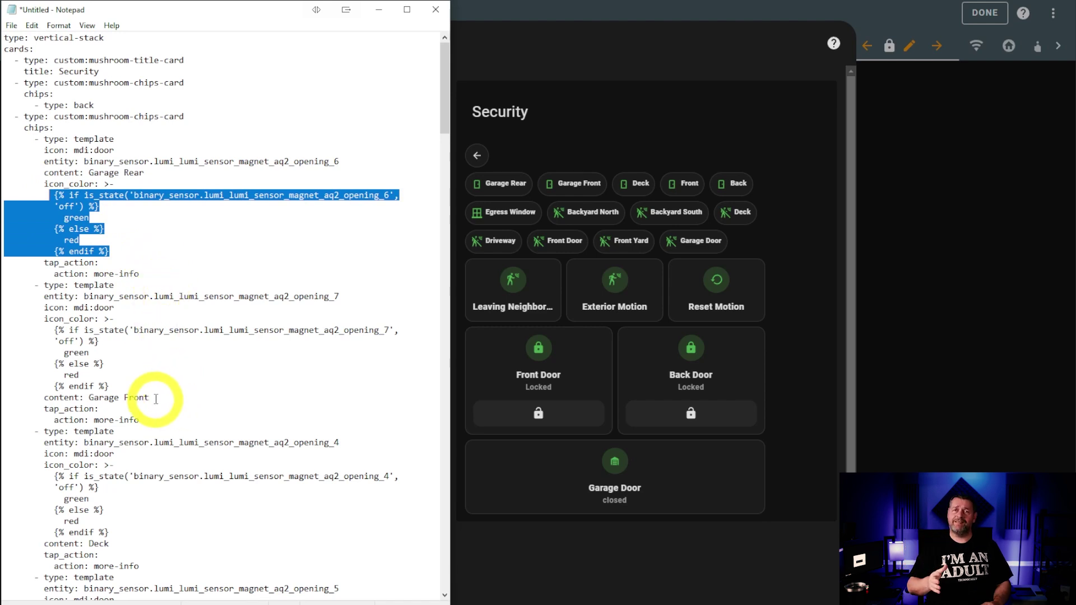
# Highlight the Garage Front and Deck chip labels, continuing down through the remaining door chips.
pyautogui.moveTo(156, 399); pyautogui.dragTo(88, 398)
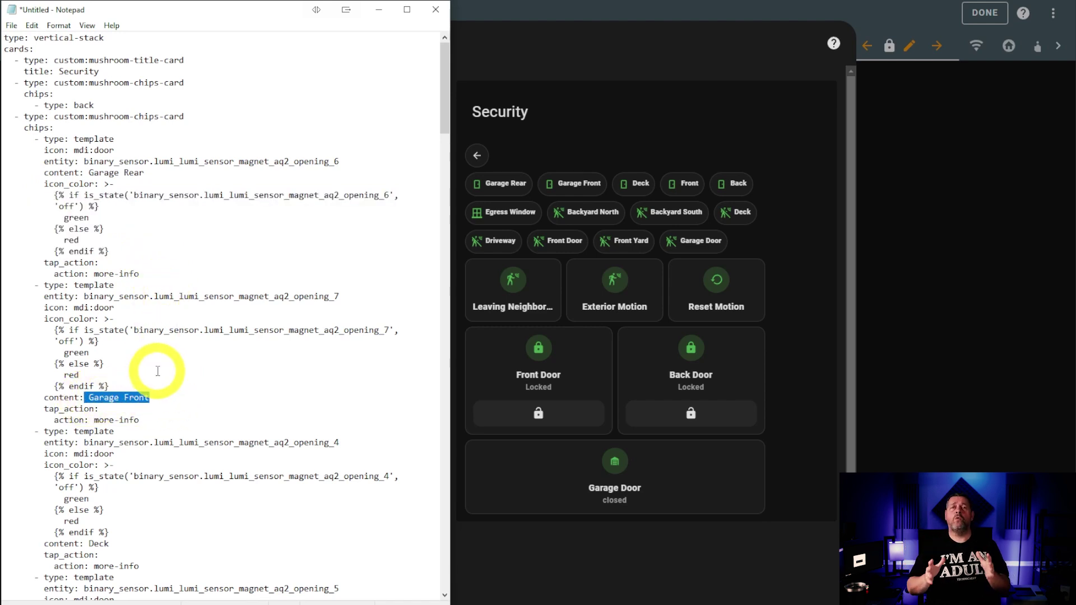
pyautogui.scroll(-10, 157, 370)
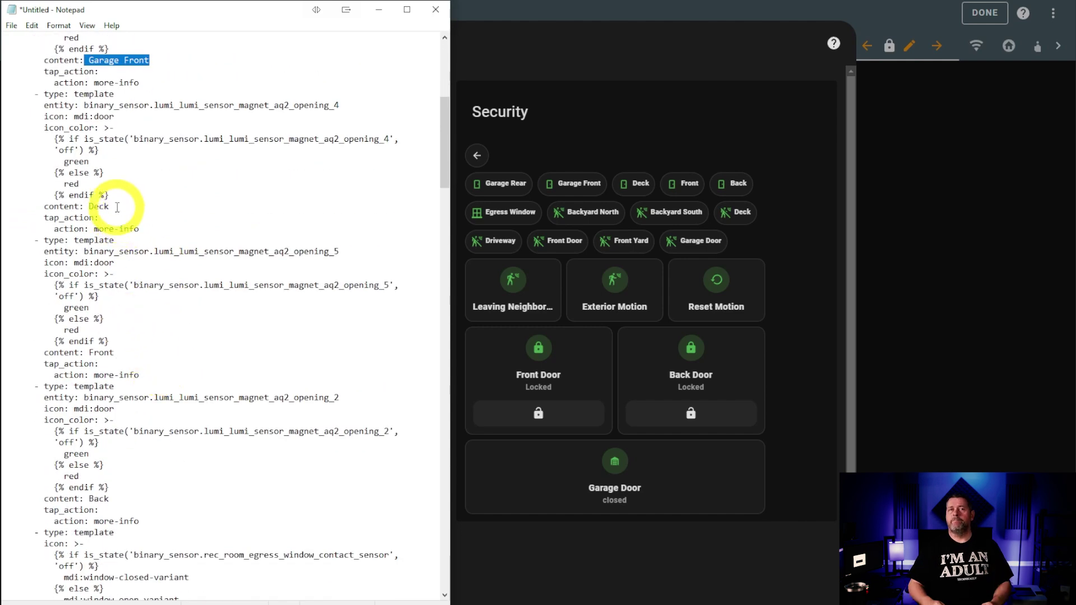
pyautogui.moveTo(117, 206); pyautogui.dragTo(87, 207)
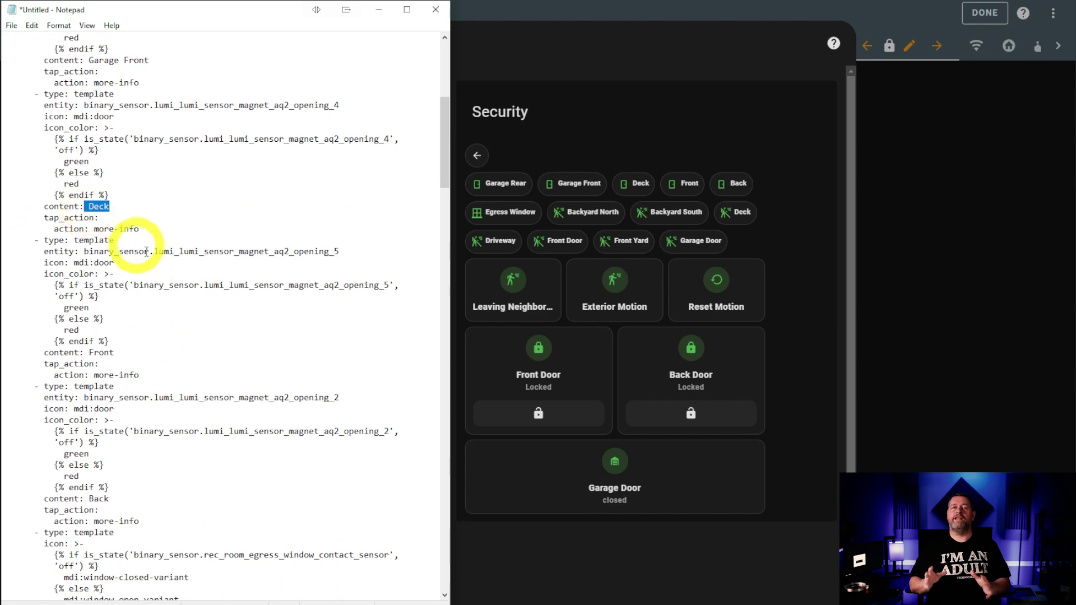
pyautogui.scroll(-6, 149, 281)
pyautogui.moveTo(111, 297); pyautogui.dragTo(85, 297)
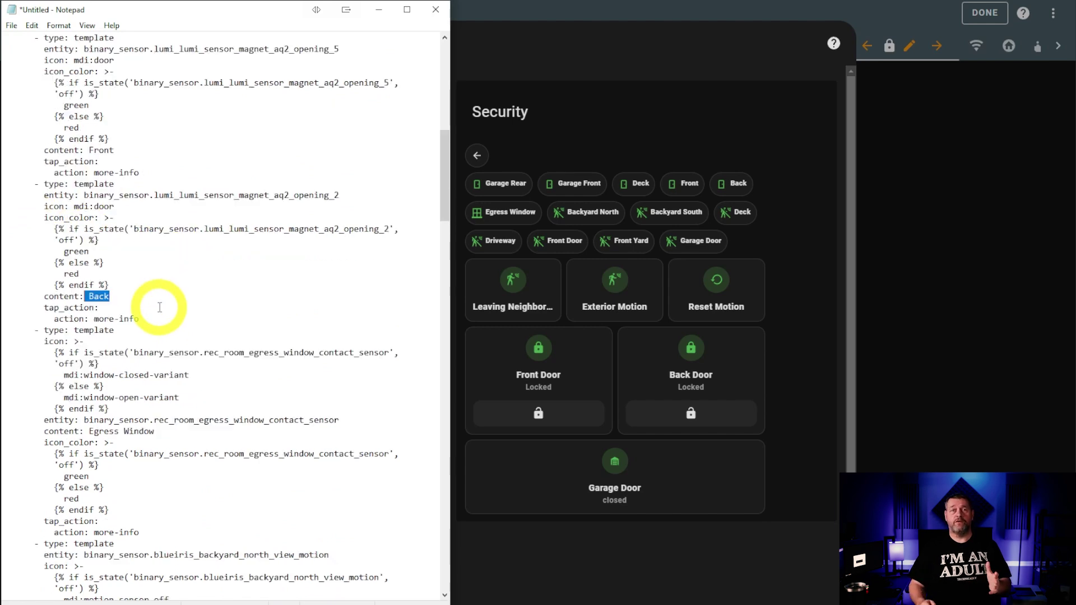
pyautogui.scroll(-4, 160, 307)
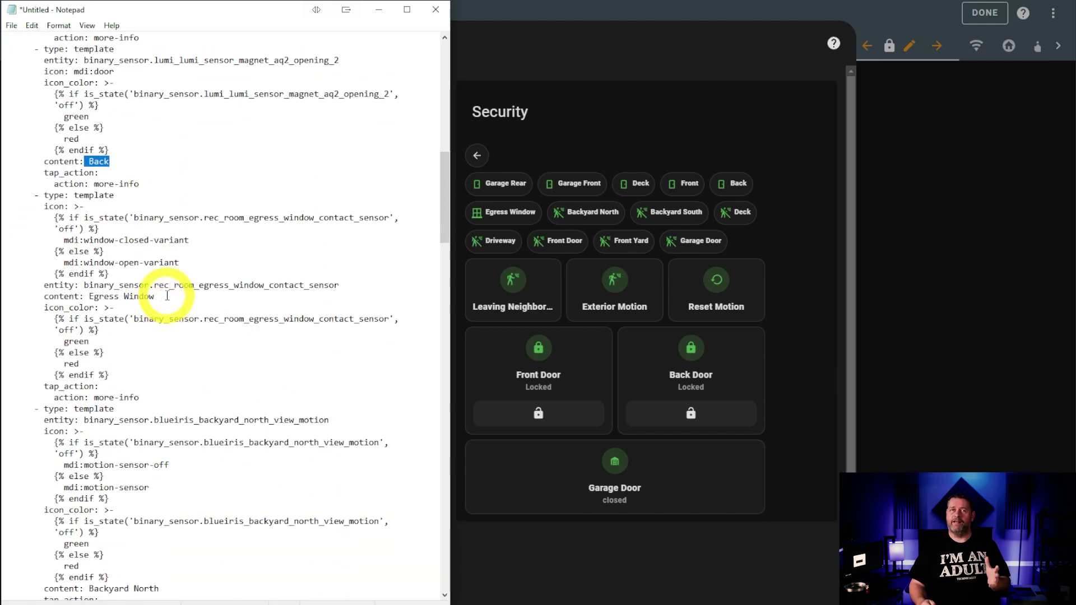
pyautogui.moveTo(167, 296); pyautogui.dragTo(90, 296)
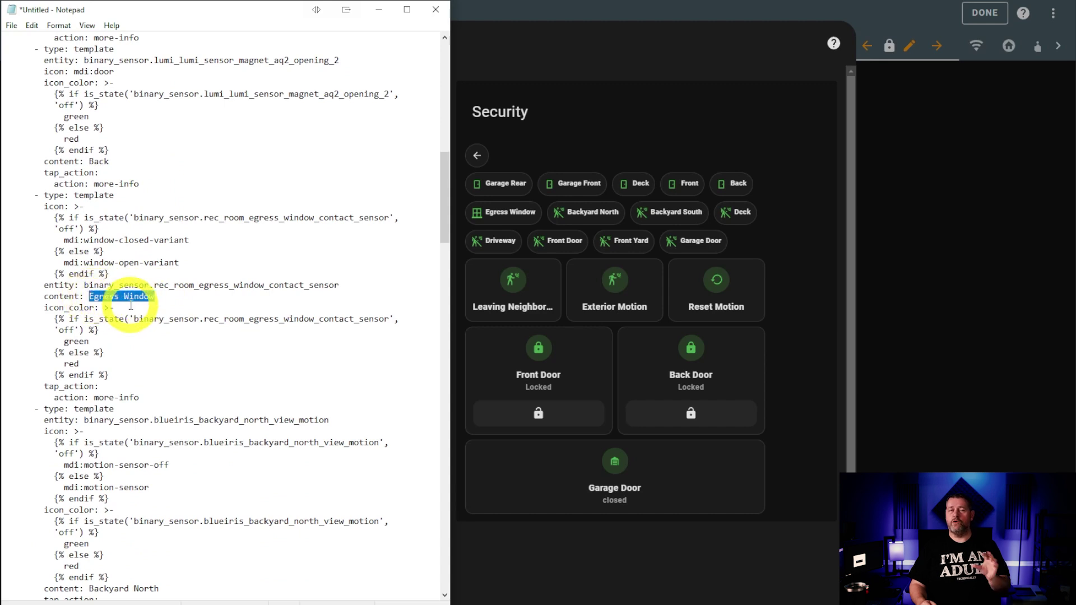
pyautogui.scroll(-3, 131, 306)
pyautogui.scroll(-2, 133, 303)
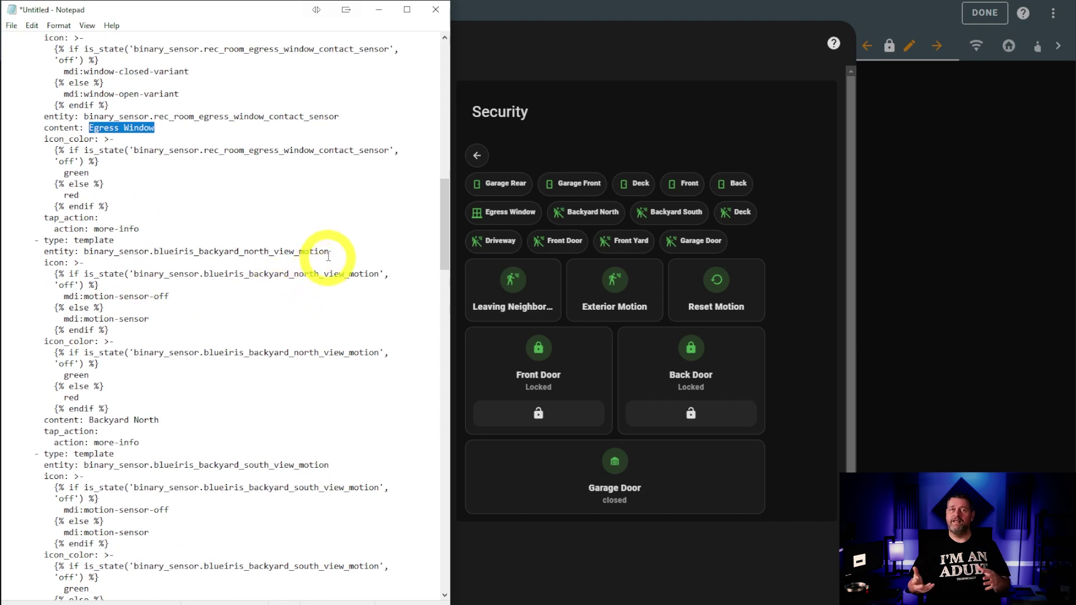
pyautogui.moveTo(325, 251); pyautogui.dragTo(84, 252)
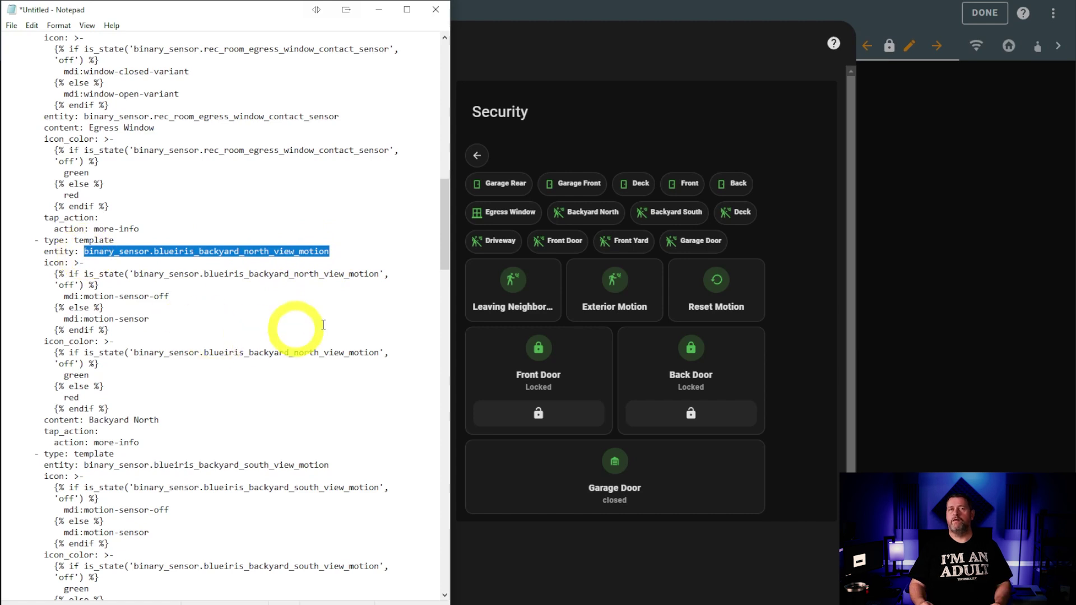
pyautogui.scroll(-20, 286, 372)
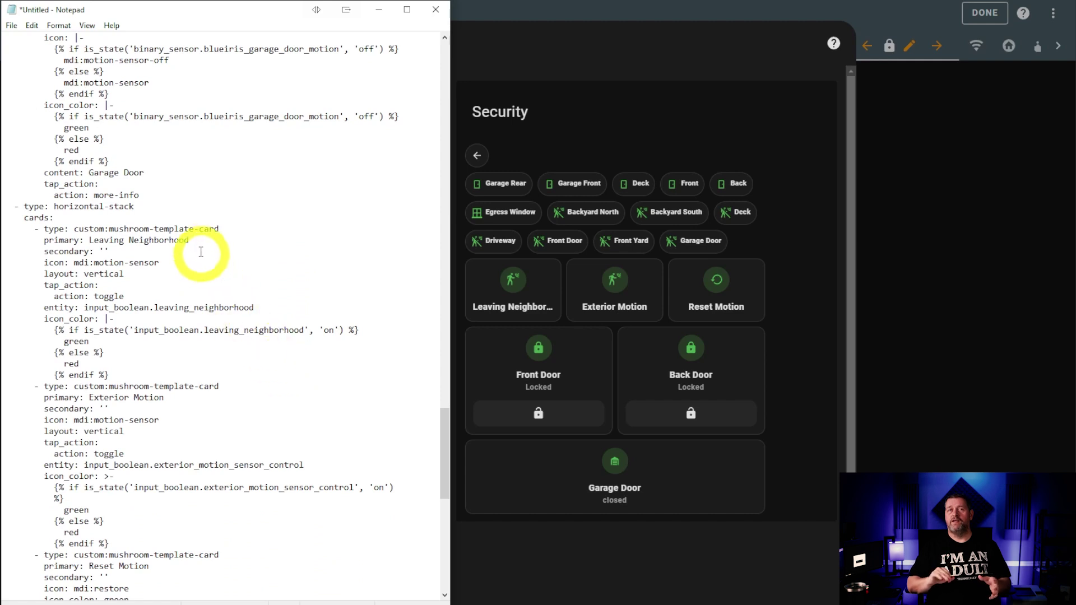
pyautogui.moveTo(191, 240); pyautogui.dragTo(90, 242)
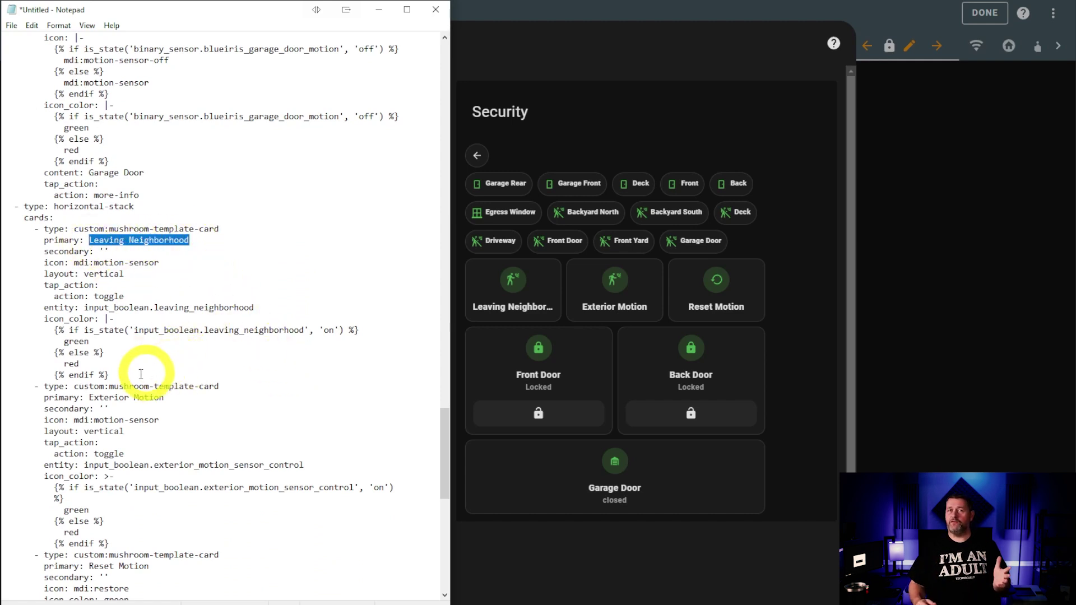
pyautogui.moveTo(110, 375); pyautogui.dragTo(49, 330)
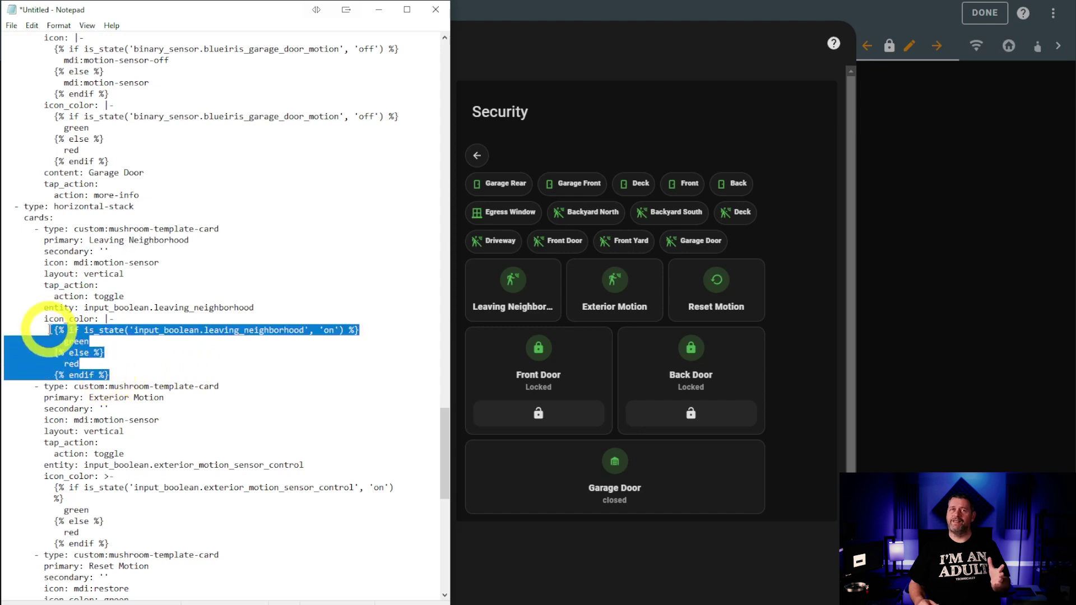
pyautogui.click(265, 307)
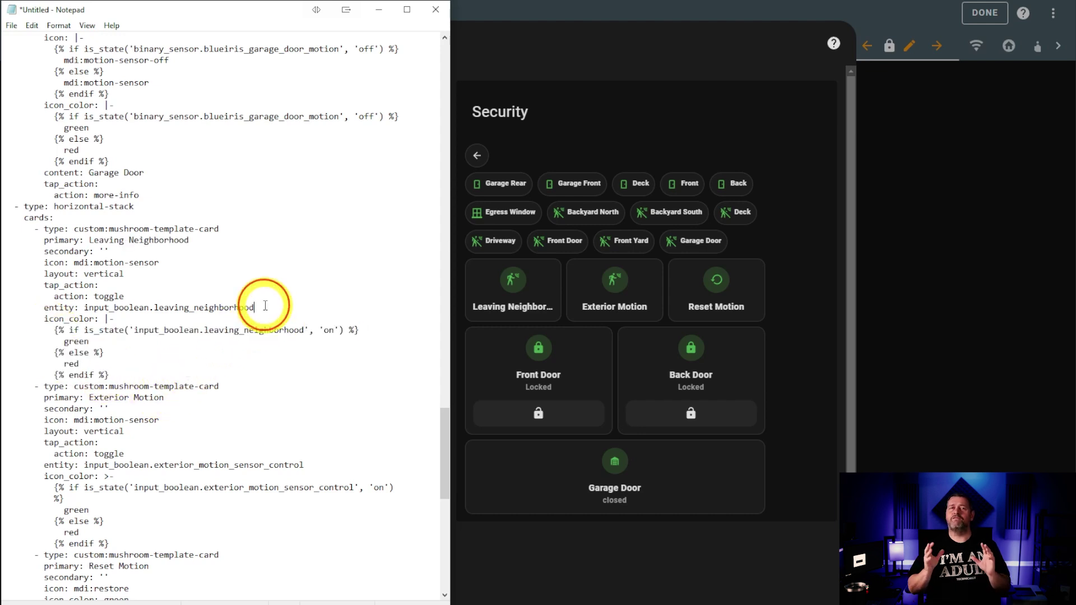
pyautogui.moveTo(261, 308); pyautogui.dragTo(85, 308)
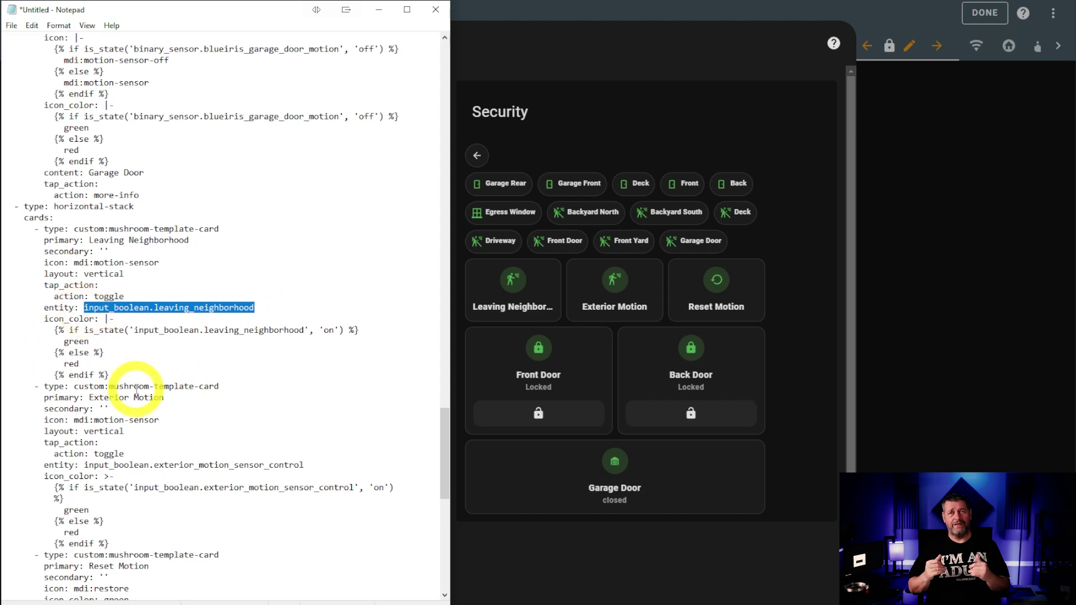
pyautogui.moveTo(116, 372); pyautogui.dragTo(101, 377)
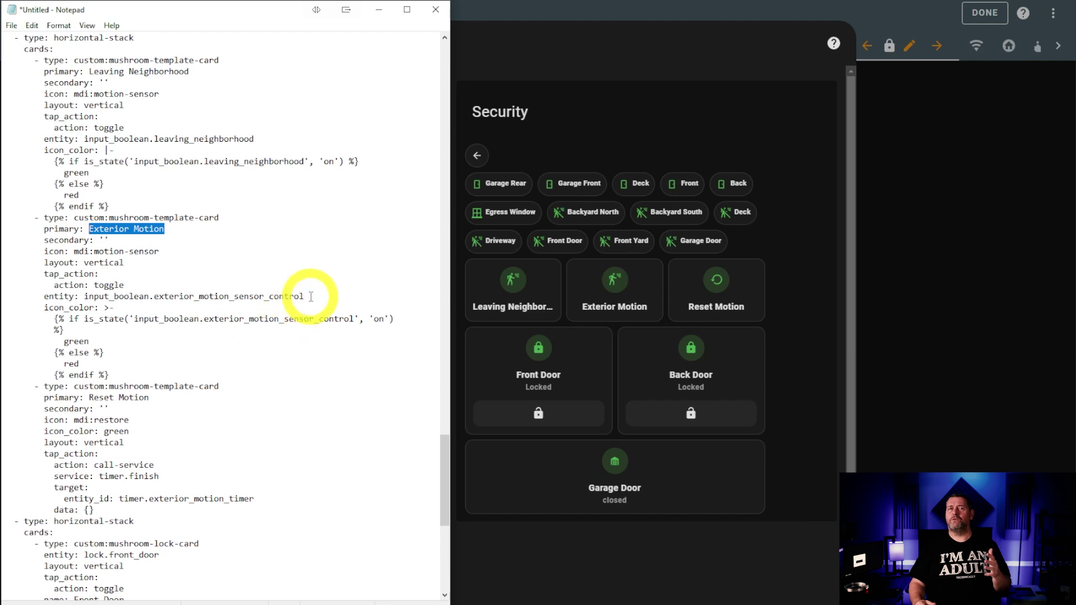
pyautogui.moveTo(304, 296); pyautogui.dragTo(85, 297)
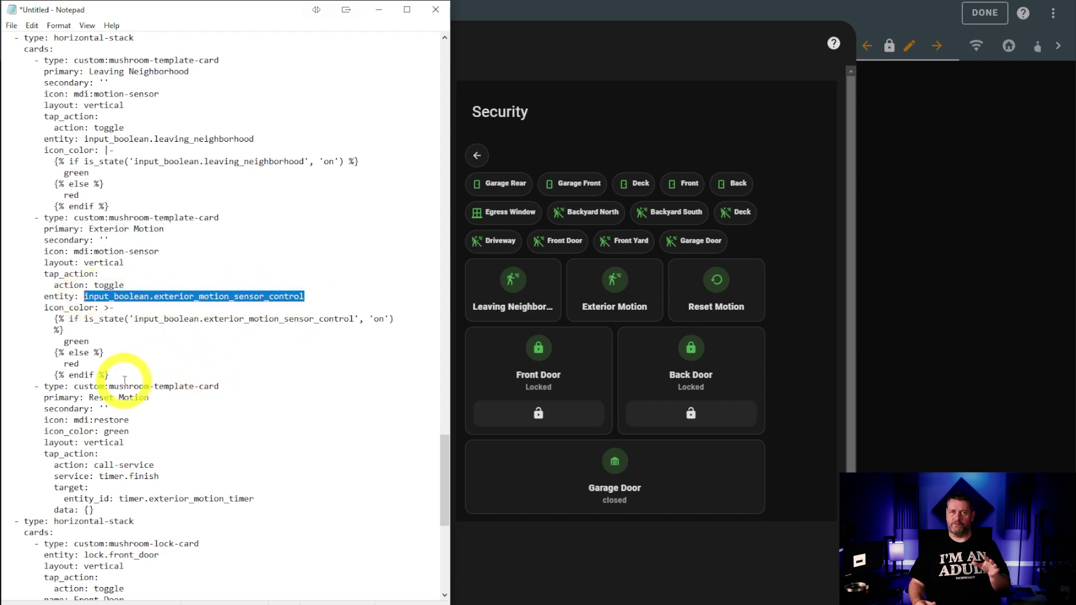
pyautogui.moveTo(110, 375); pyautogui.dragTo(17, 318)
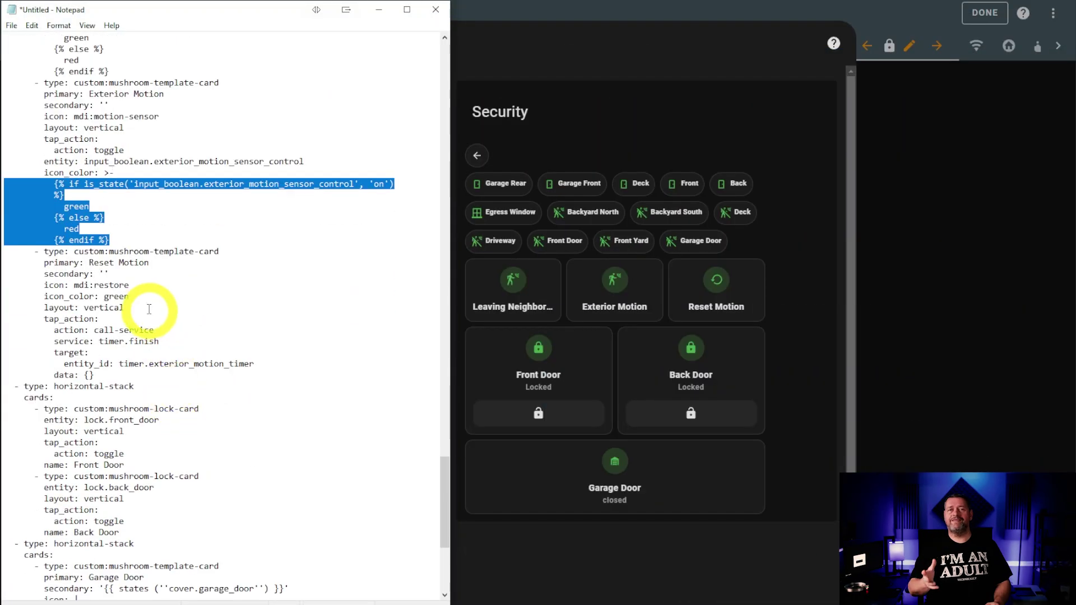
pyautogui.moveTo(149, 264); pyautogui.dragTo(89, 264)
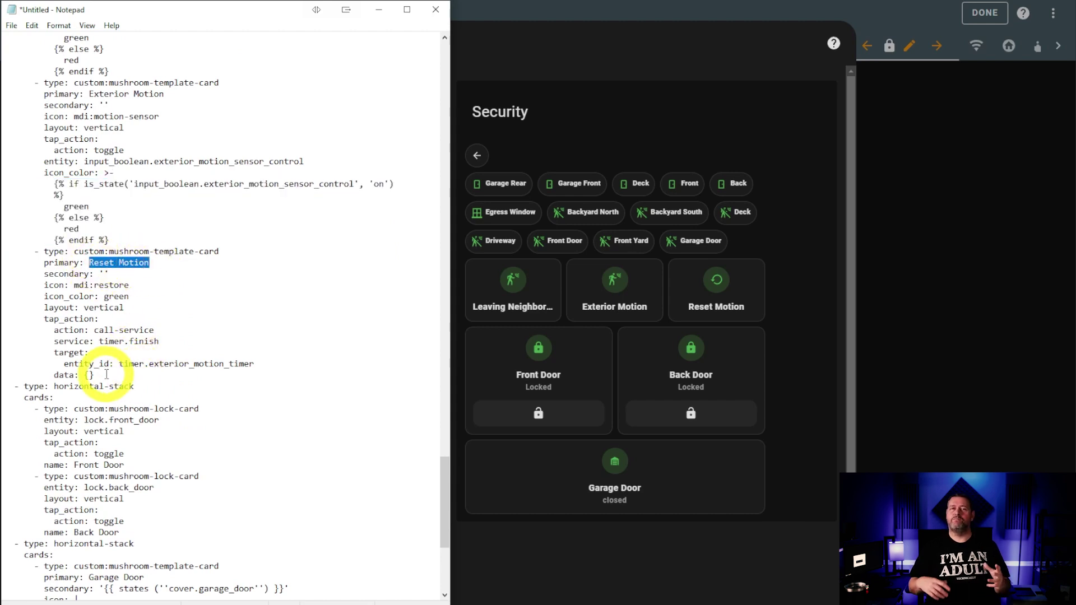
pyautogui.moveTo(106, 374); pyautogui.dragTo(41, 317)
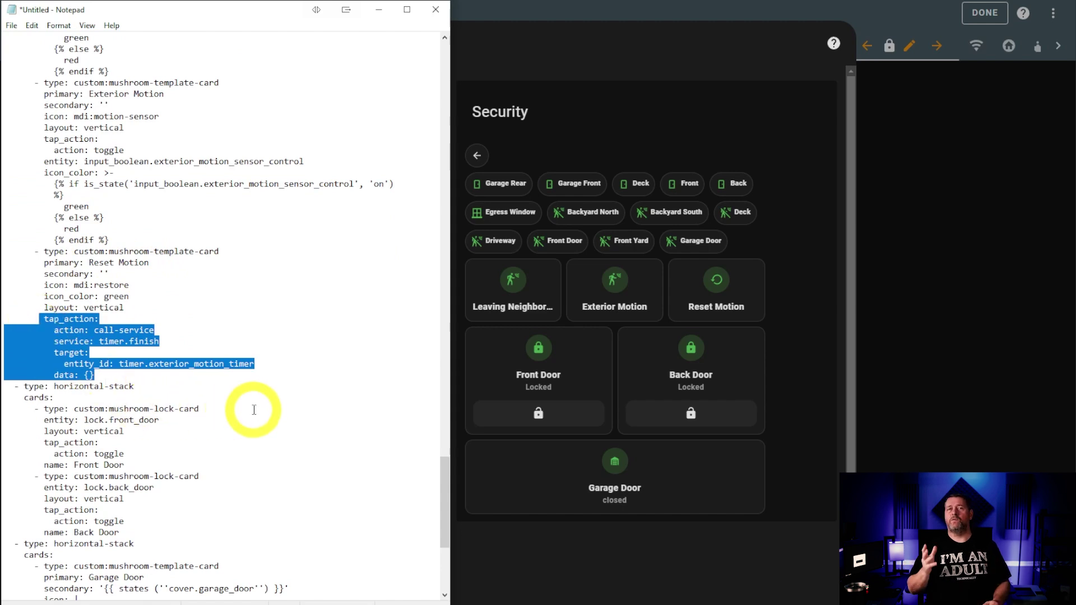
pyautogui.scroll(-7, 252, 404)
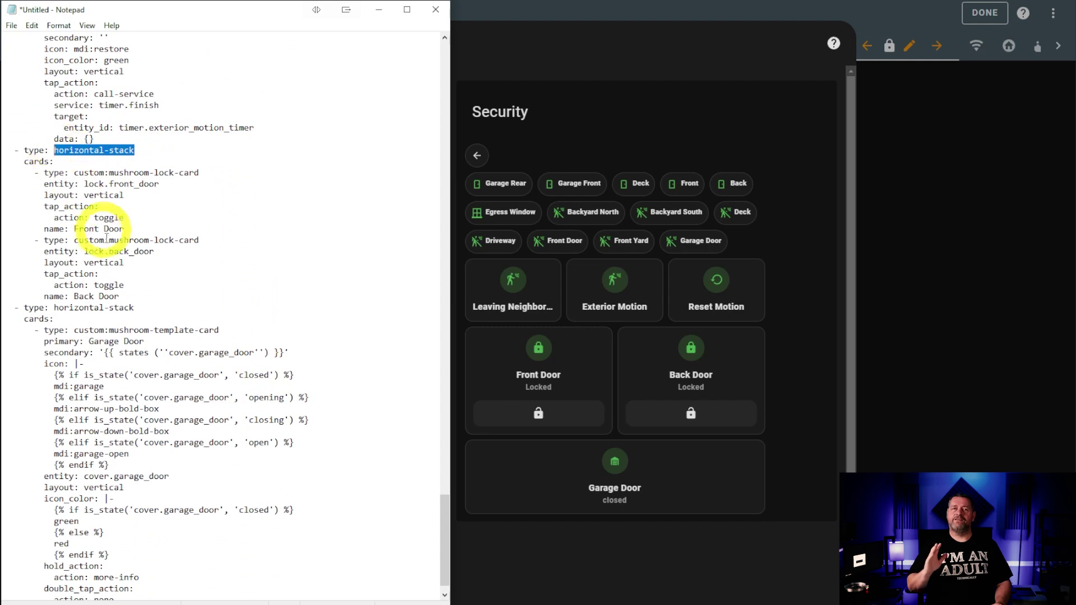
pyautogui.moveTo(159, 184); pyautogui.dragTo(106, 184)
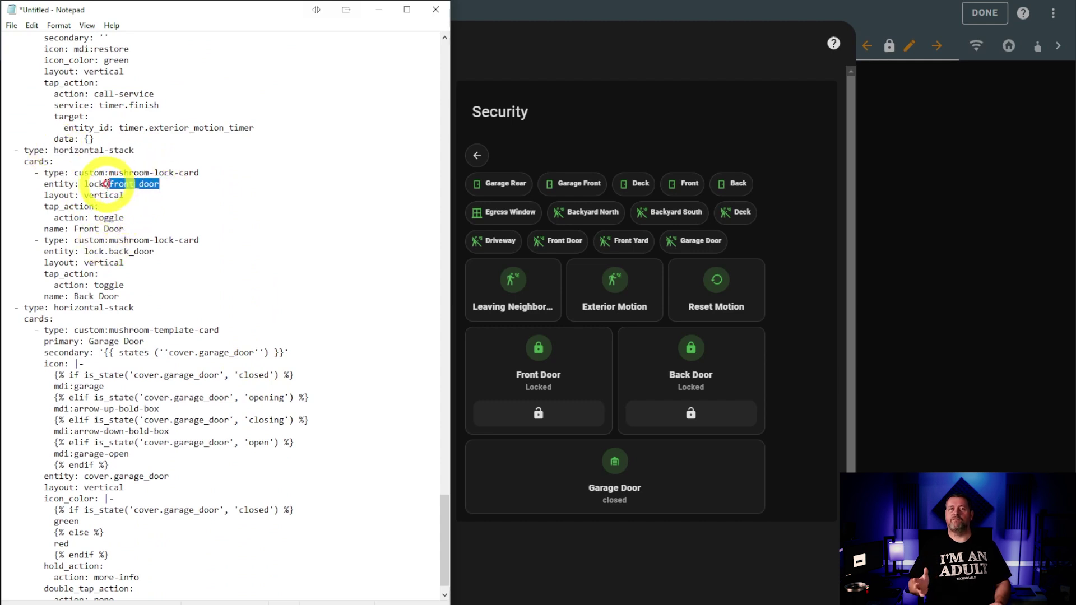
pyautogui.moveTo(155, 251); pyautogui.dragTo(105, 251)
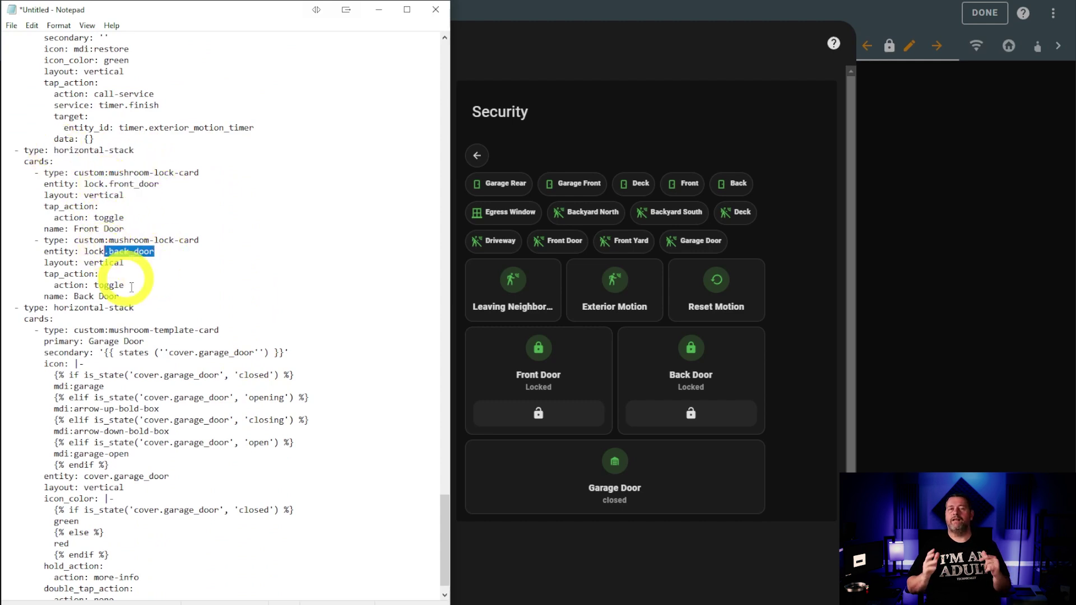
pyautogui.scroll(-1, 159, 329)
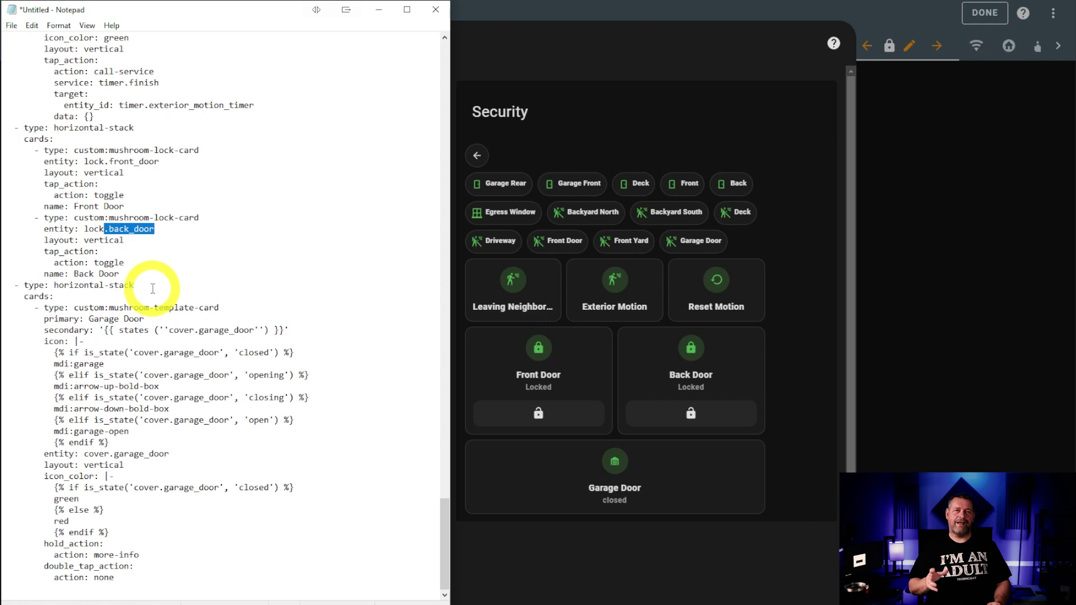
pyautogui.moveTo(139, 285); pyautogui.dragTo(59, 286)
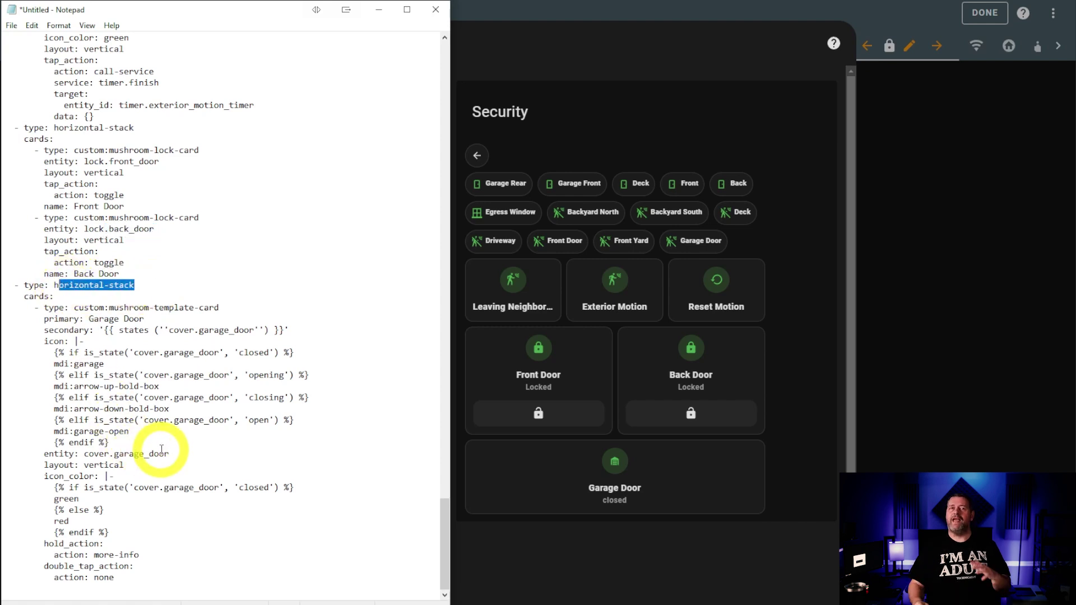
pyautogui.moveTo(111, 443); pyautogui.dragTo(46, 353)
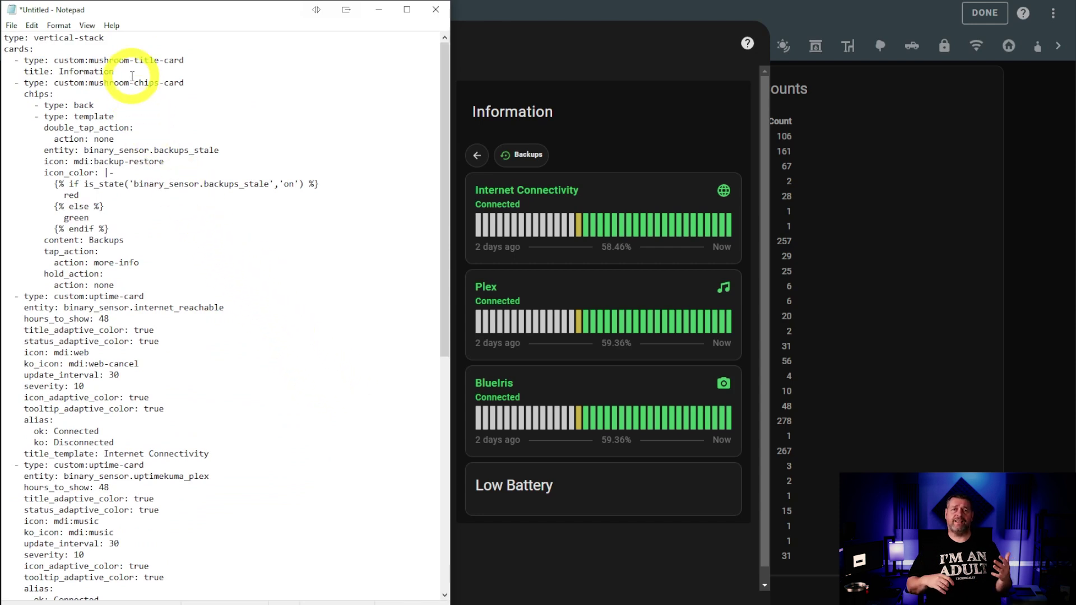
pyautogui.doubleClick(84, 71)
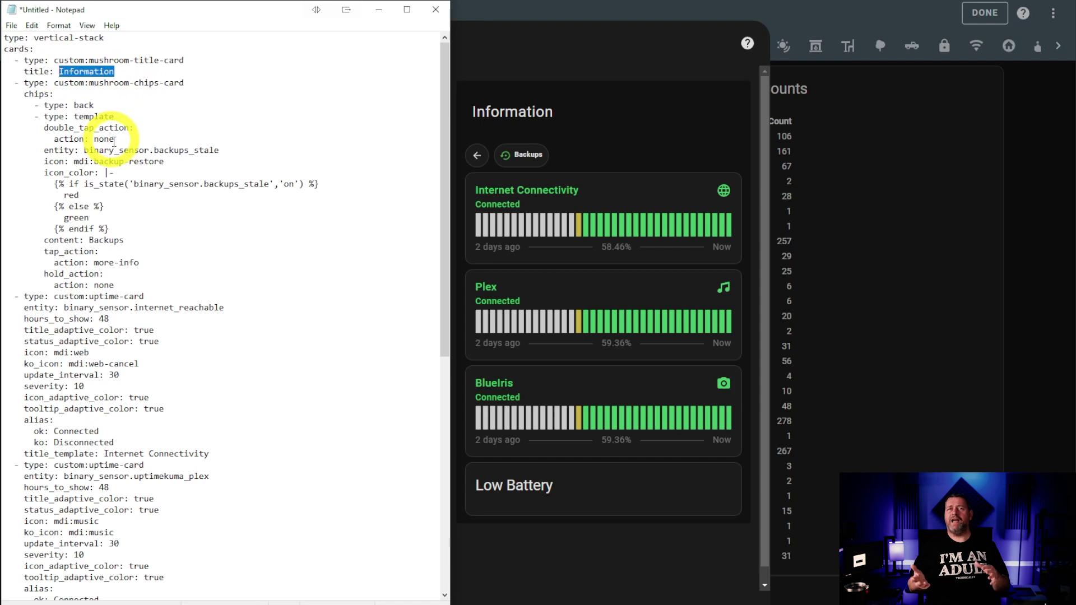
pyautogui.doubleClick(84, 105)
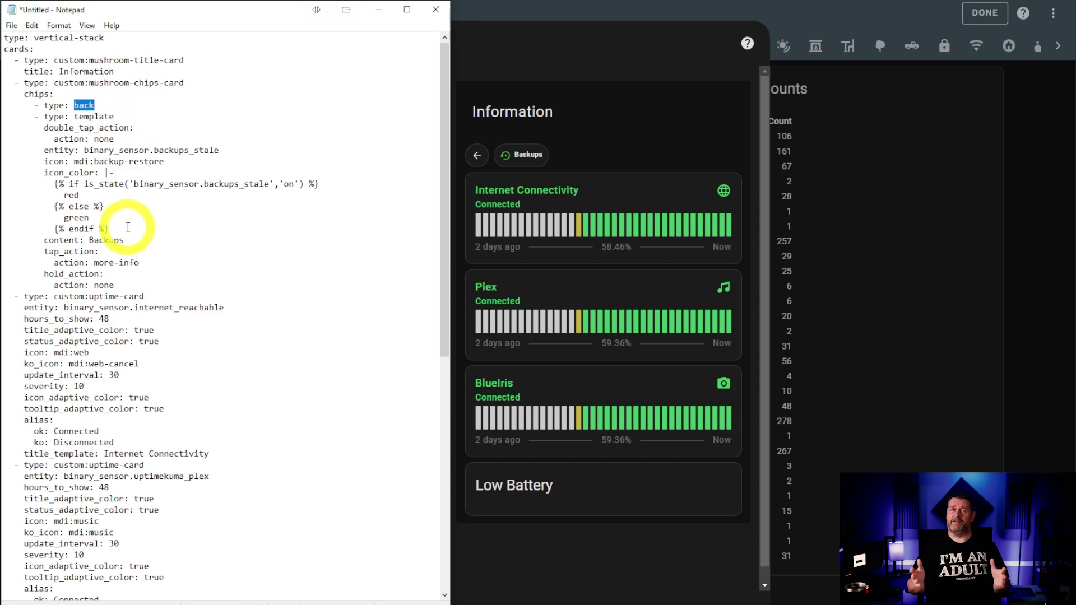
pyautogui.moveTo(128, 227); pyautogui.dragTo(49, 184)
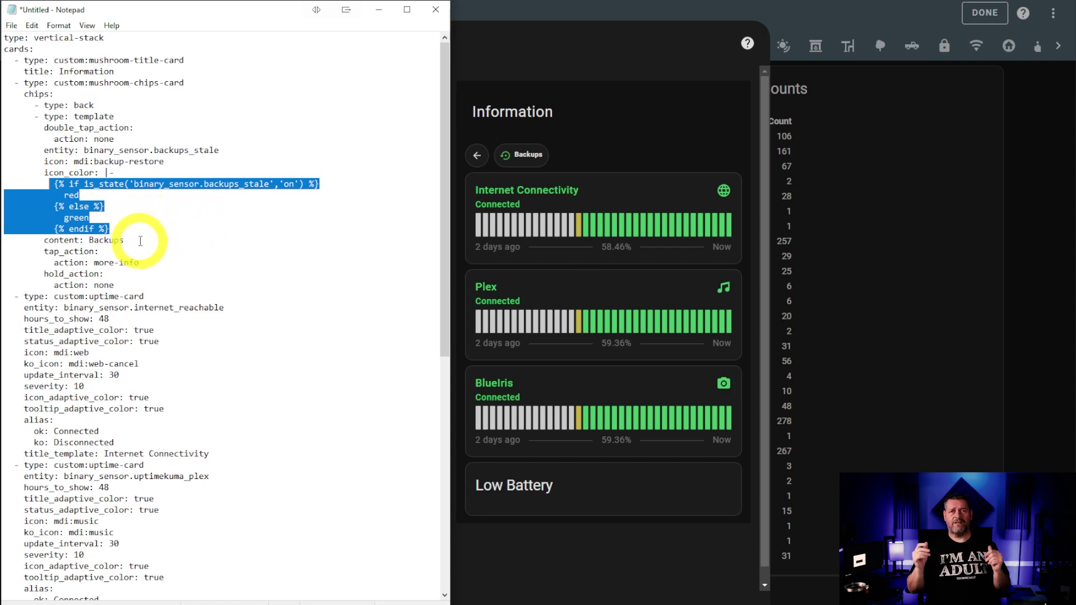
pyautogui.moveTo(140, 241); pyautogui.dragTo(85, 241)
pyautogui.scroll(-6, 178, 289)
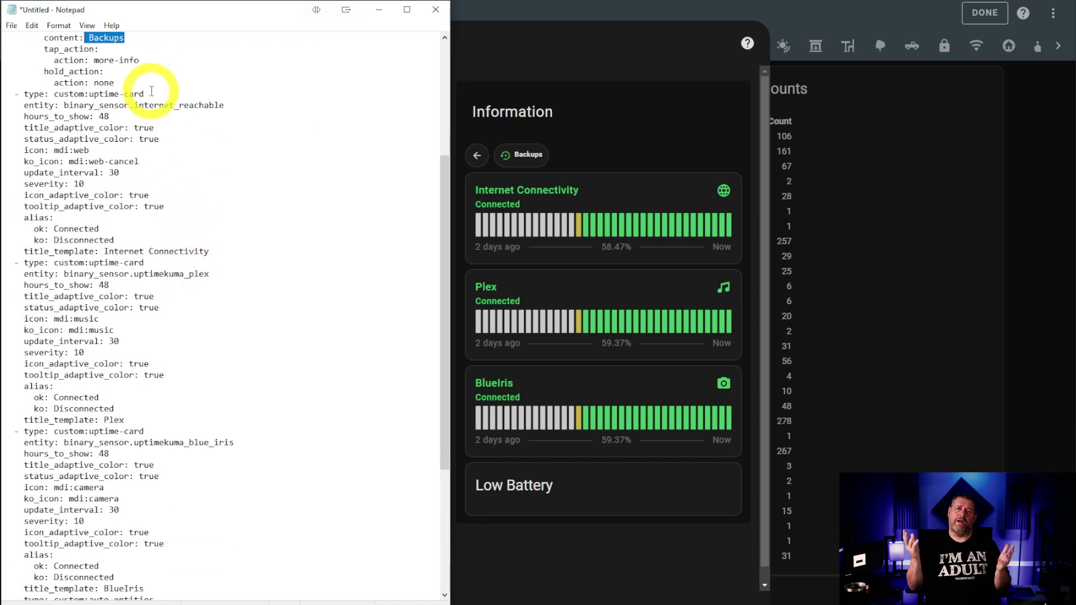
pyautogui.moveTo(146, 94); pyautogui.dragTo(55, 94)
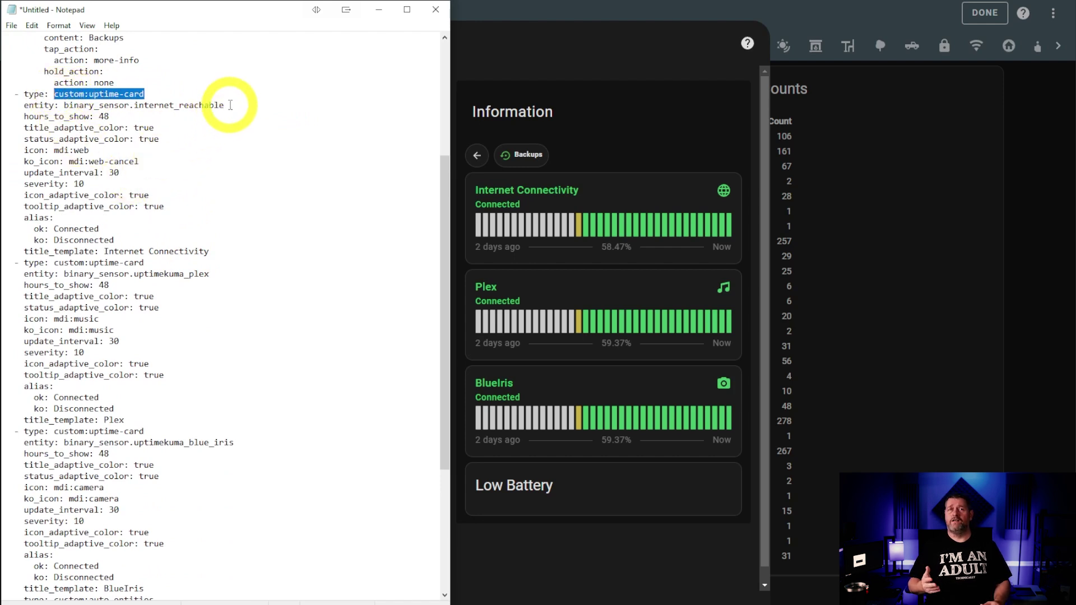
pyautogui.moveTo(227, 106); pyautogui.dragTo(64, 106)
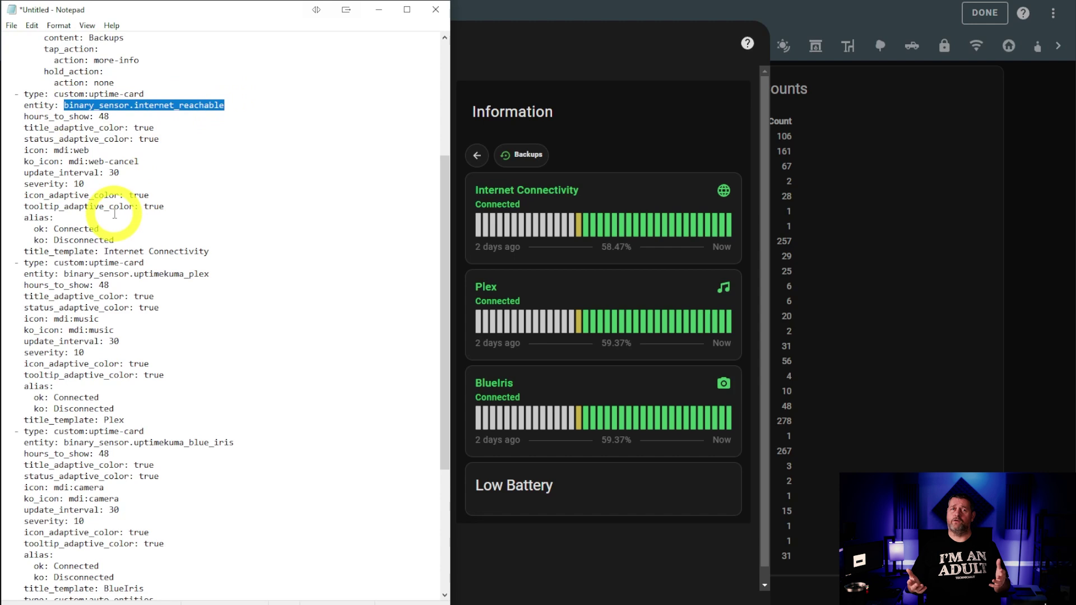
pyautogui.doubleClick(104, 116)
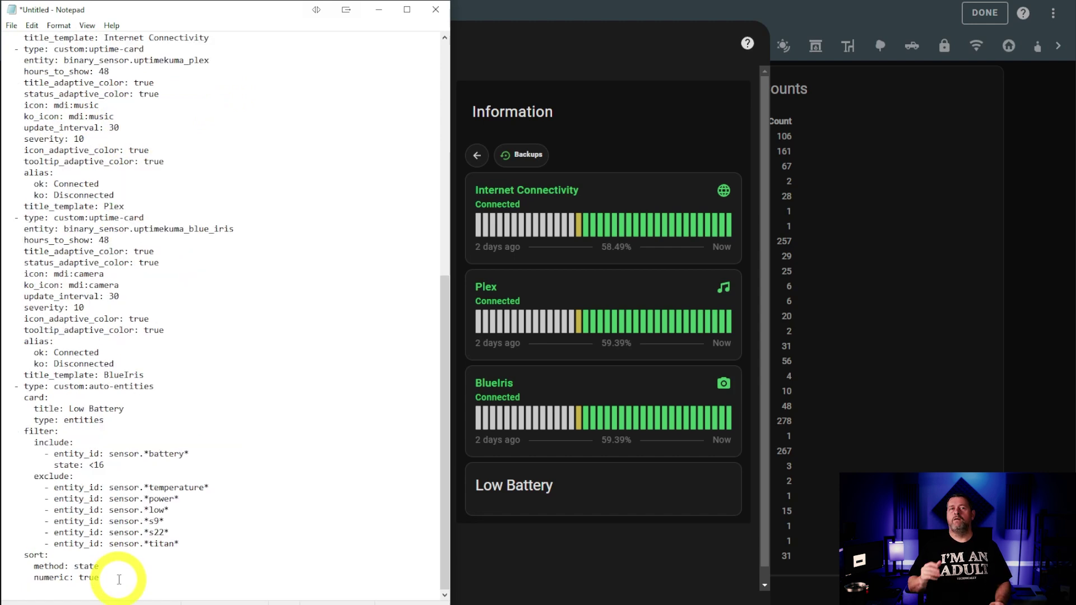
pyautogui.moveTo(119, 580); pyautogui.dragTo(3, 387)
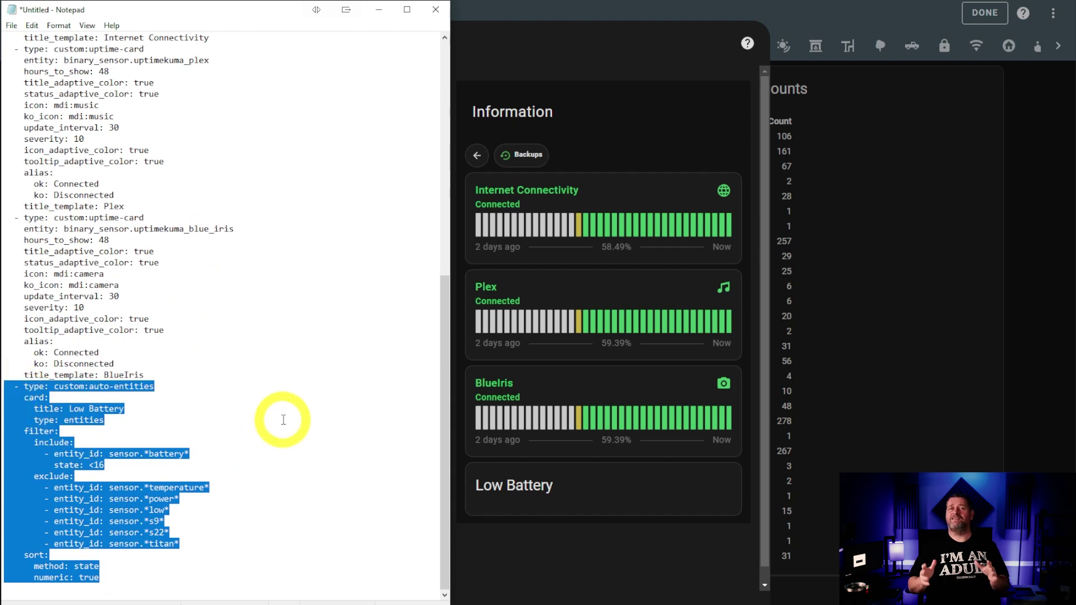
pyautogui.click(272, 479)
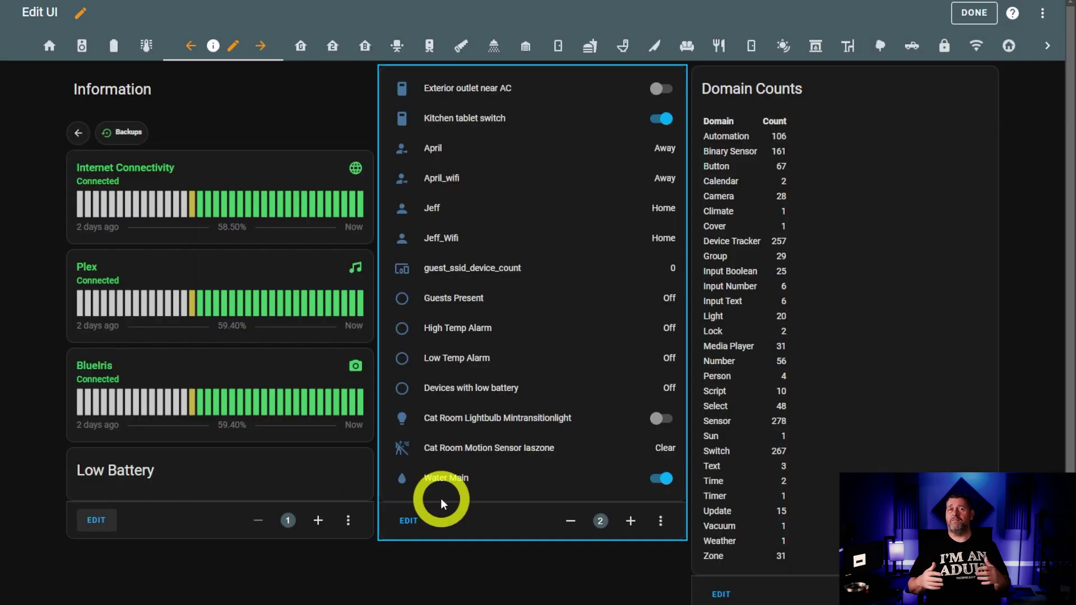
# Scroll through the entities card's configuration, then close it unchanged.
pyautogui.click(411, 521)
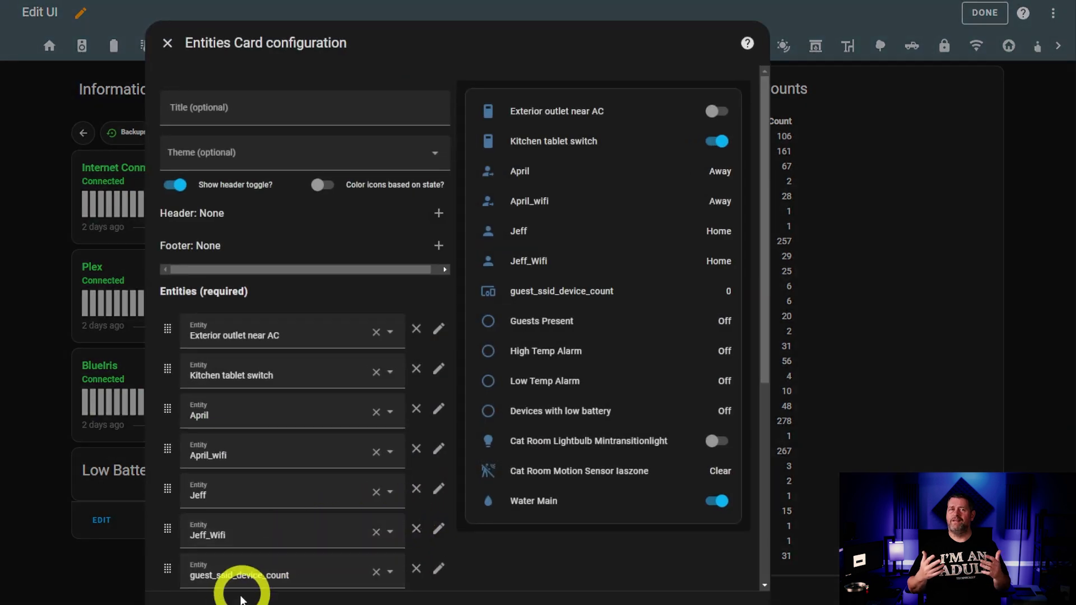
pyautogui.scroll(-6, 277, 488)
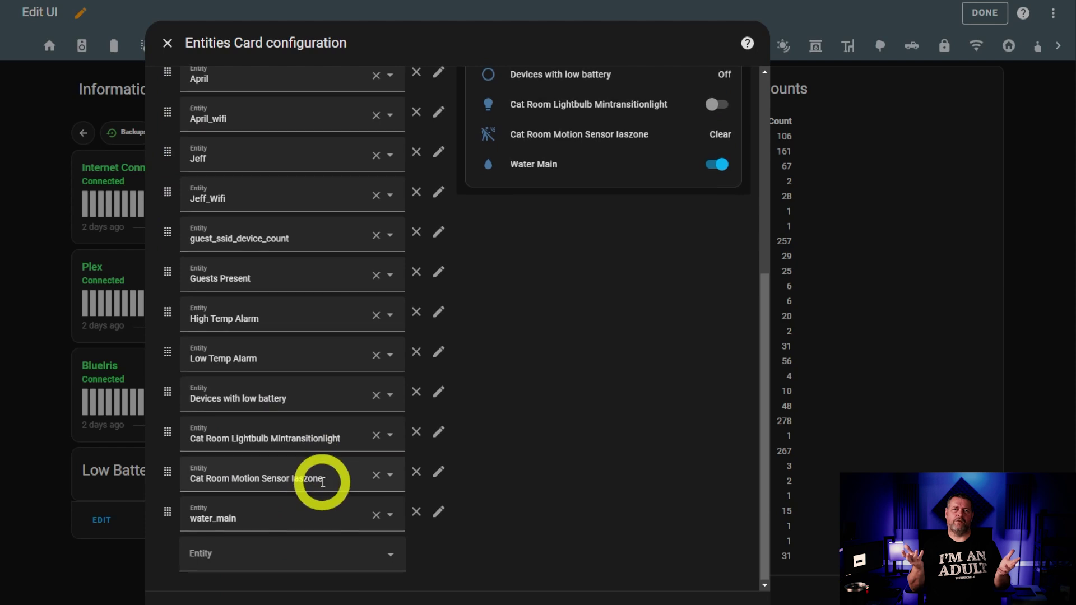
pyautogui.scroll(6, 323, 476)
pyautogui.scroll(1, 322, 487)
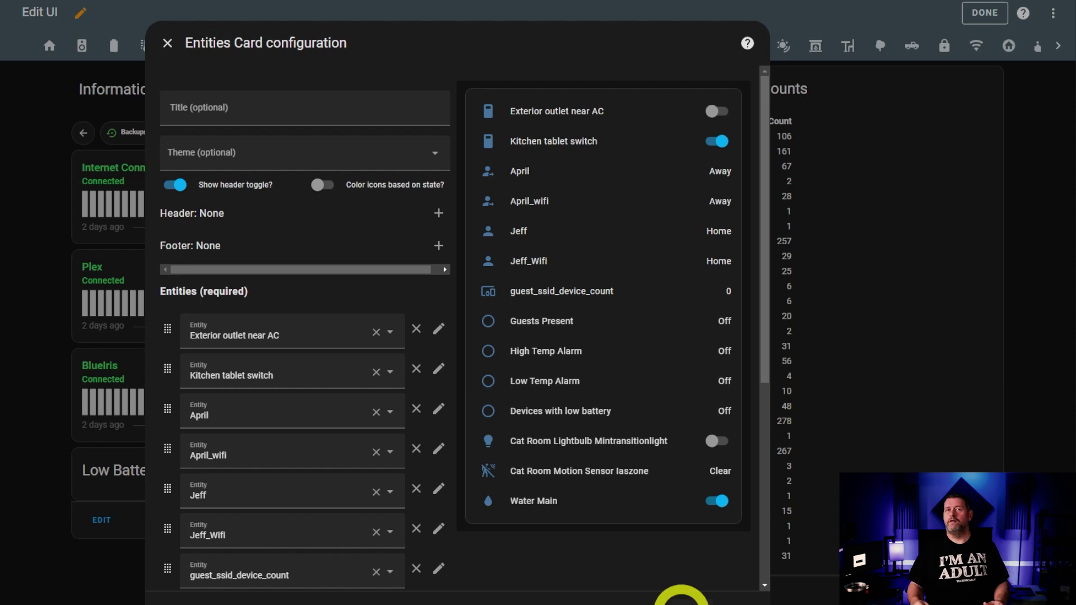
pyautogui.click(681, 601)
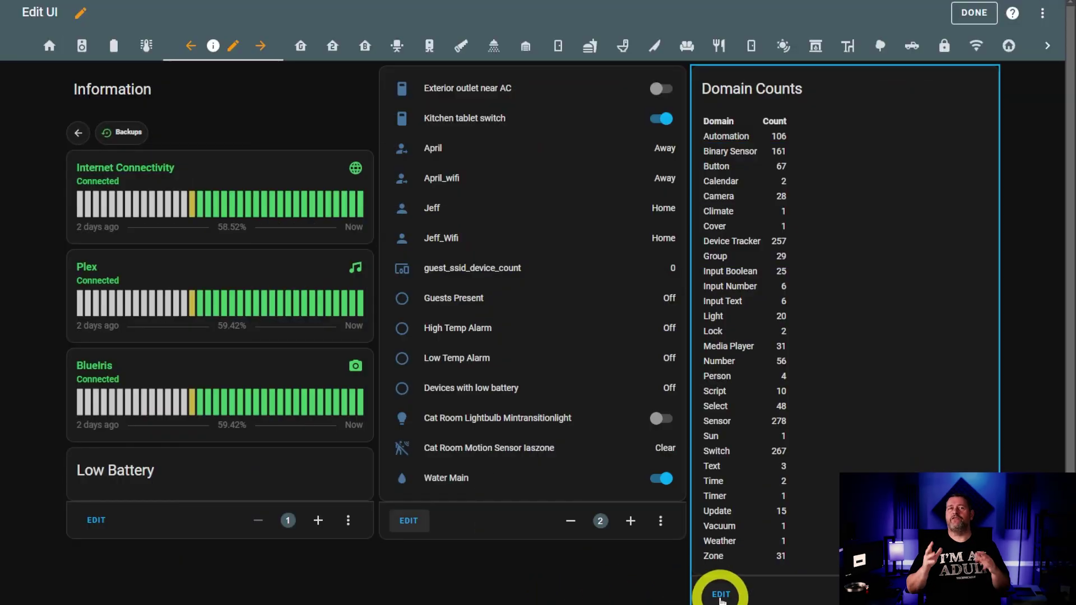
# Show the Domain Counts markdown card's YAML and select all of it.
pyautogui.click(722, 596)
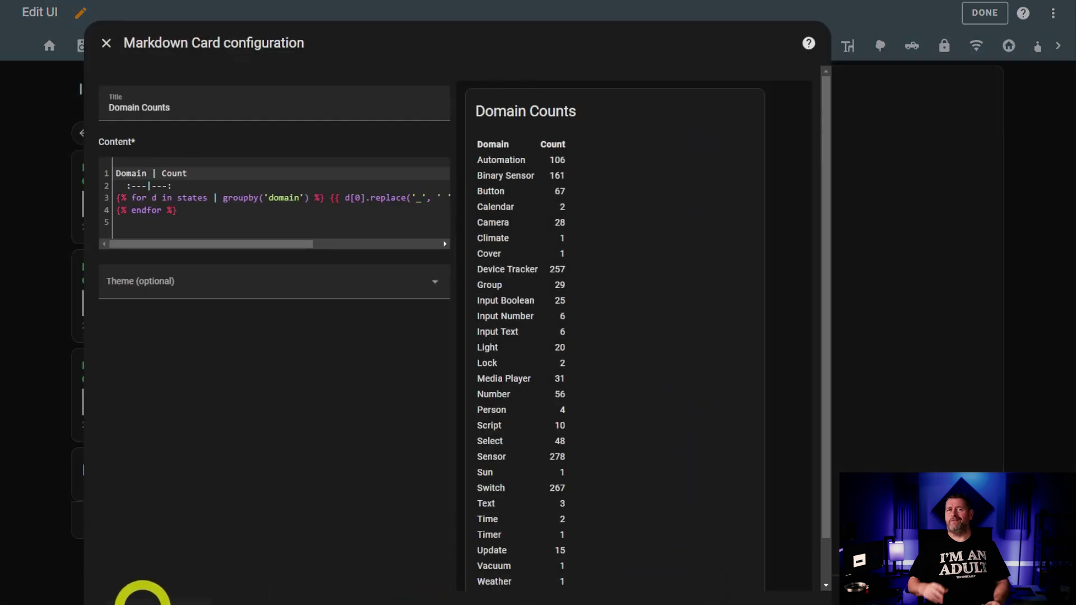
pyautogui.click(142, 594)
pyautogui.click(335, 199)
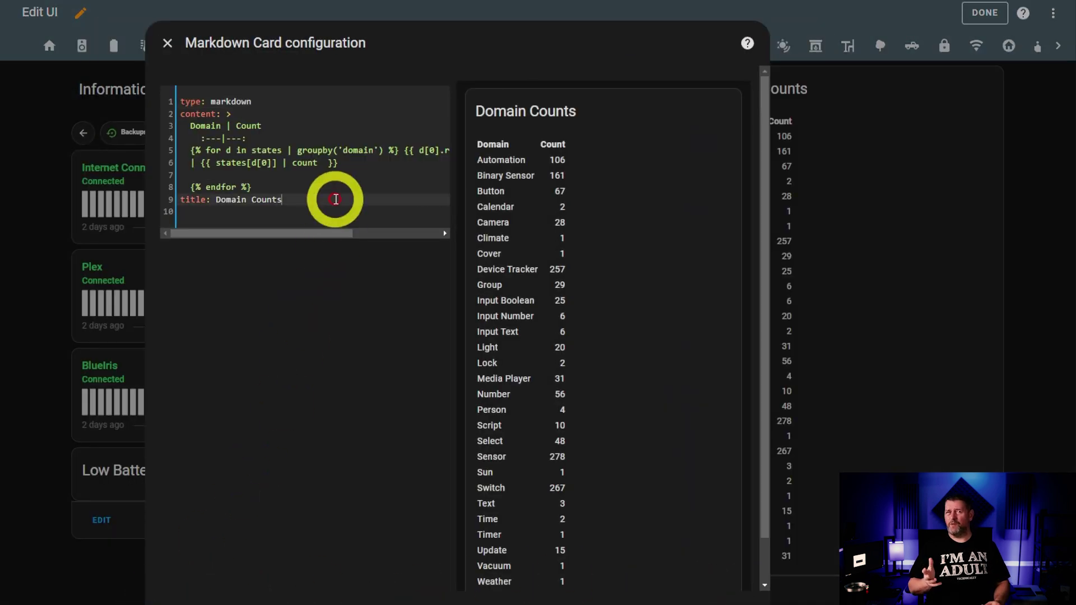
pyautogui.hotkey('ctrl', 'a')
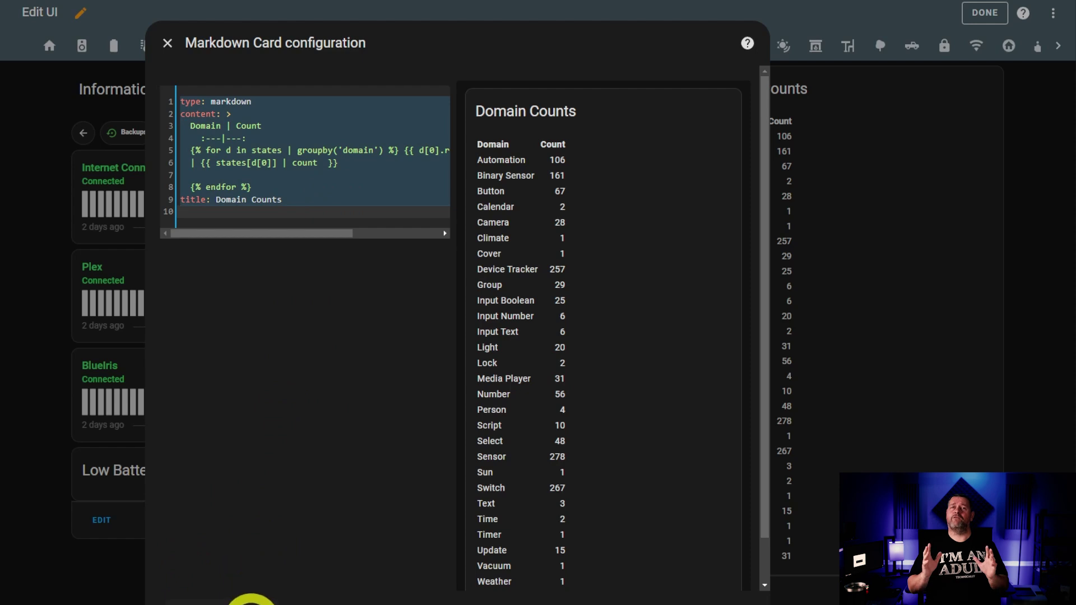
# Paste the Domain Counts card YAML into Notepad, replacing its previous contents.
pyautogui.hotkey('alt', 'Tab')
pyautogui.click(282, 544)
pyautogui.hotkey('ctrl', 'a')
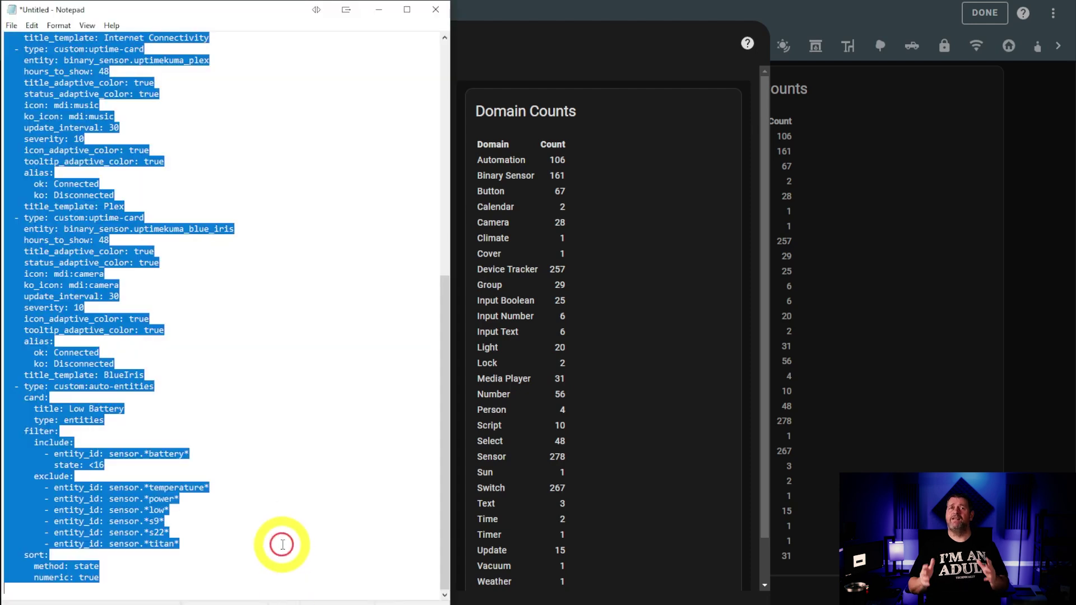
pyautogui.hotkey('ctrl', 'v')
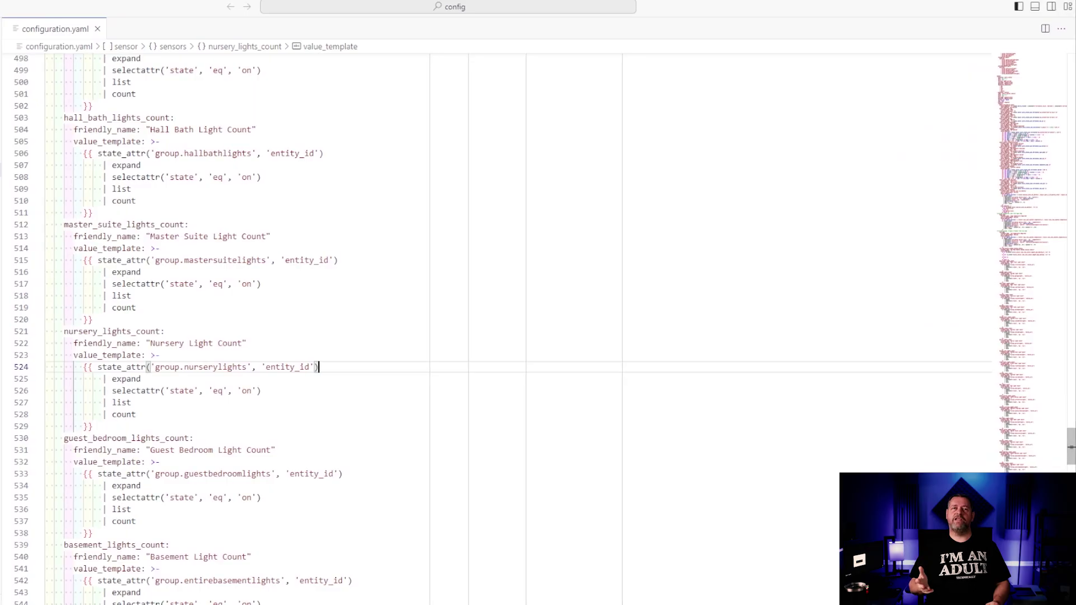
# Review the panel_custom Supervisor block (hassio/system, /local/panel-redirect.js) at lines 719–724.
pyautogui.click(351, 361)
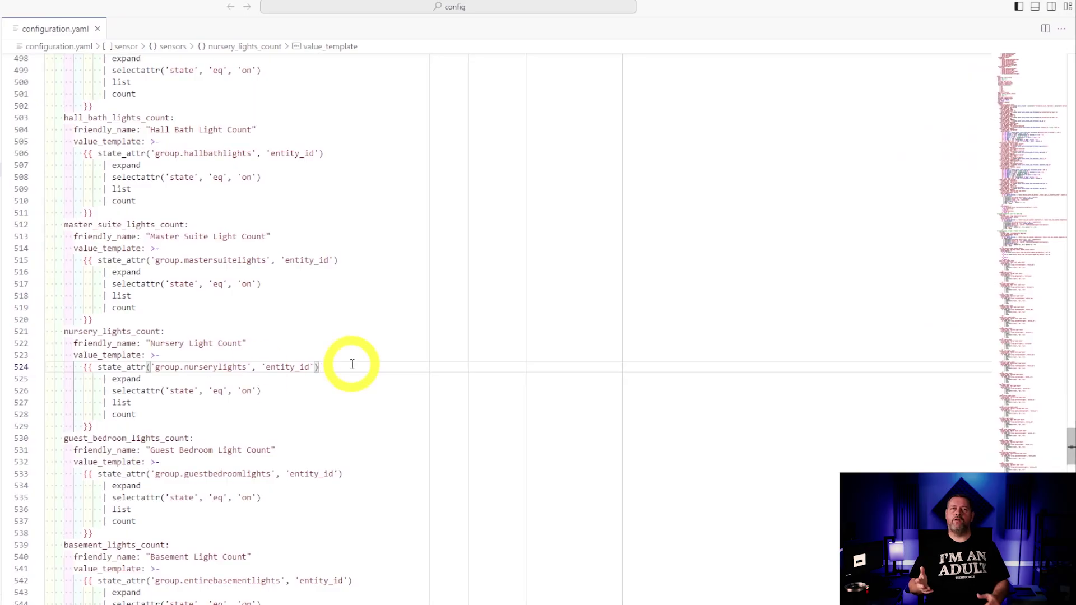
pyautogui.scroll(-10, 383, 351)
pyautogui.scroll(-20, 381, 352)
pyautogui.scroll(5, 379, 353)
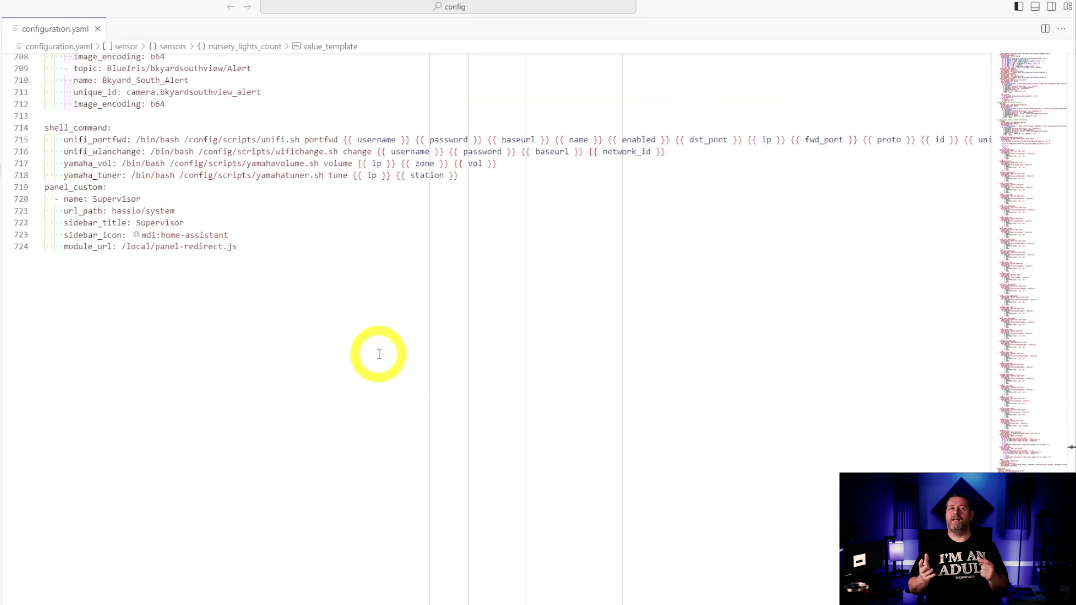
pyautogui.click(243, 247)
pyautogui.moveTo(242, 248); pyautogui.dragTo(29, 188)
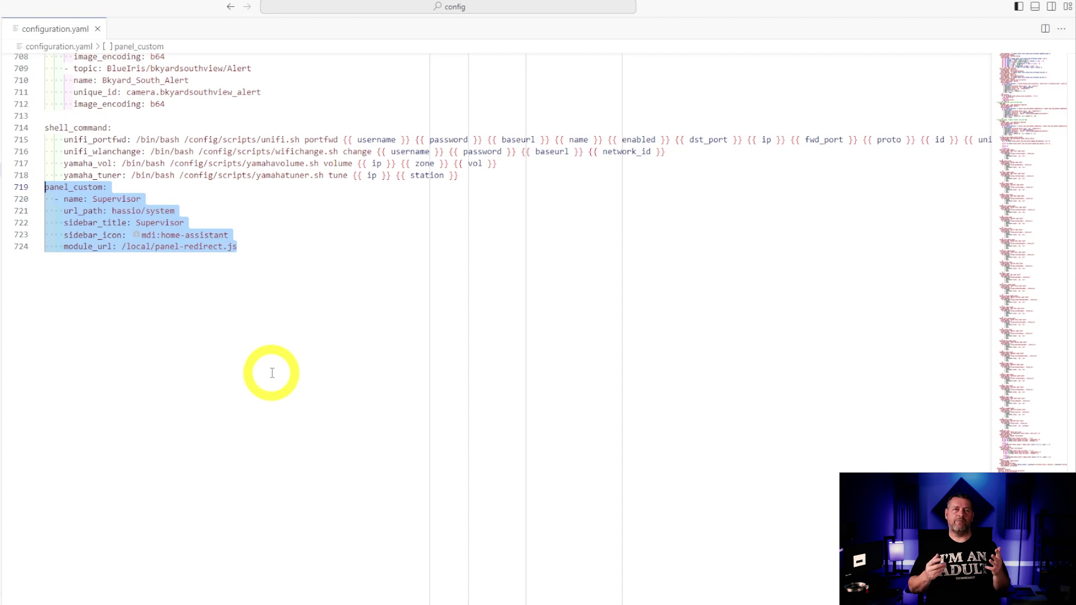
pyautogui.click(245, 314)
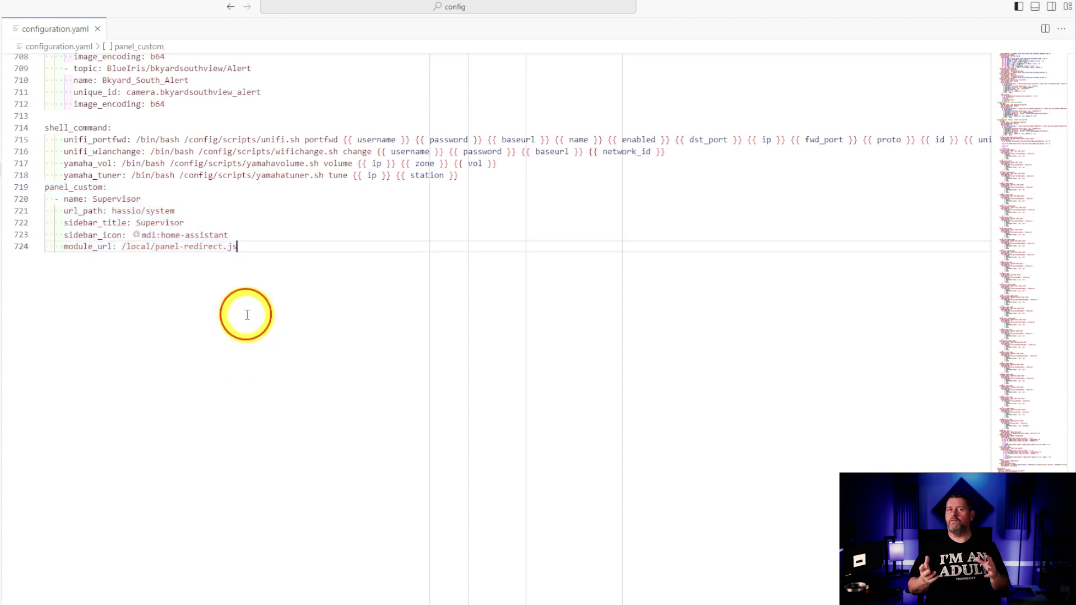